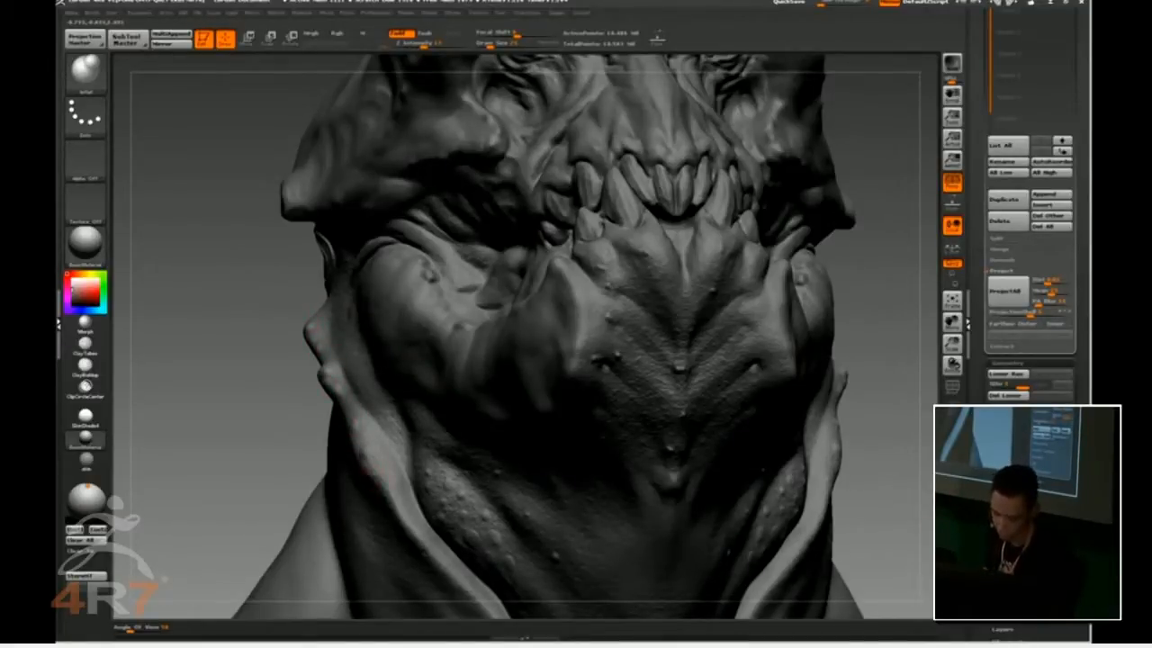
- Set up the Standard brush with the Color Spray stroke and no alpha
alt+drag(234, 415, 220, 297)
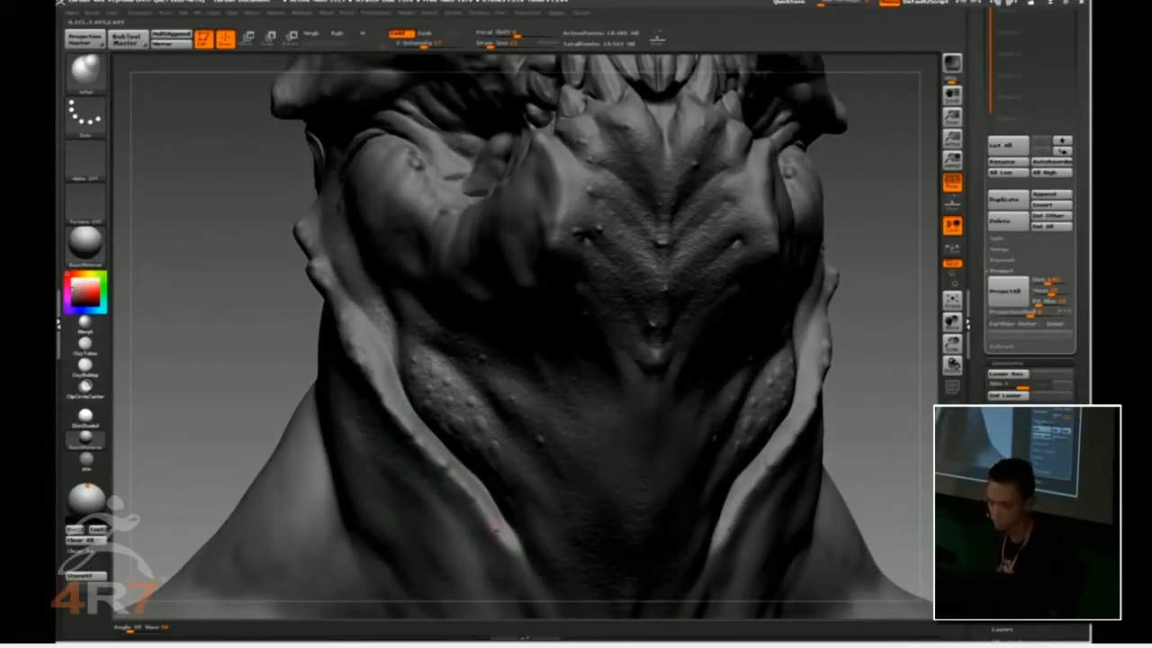
alt+drag(246, 273, 242, 386)
key(1)
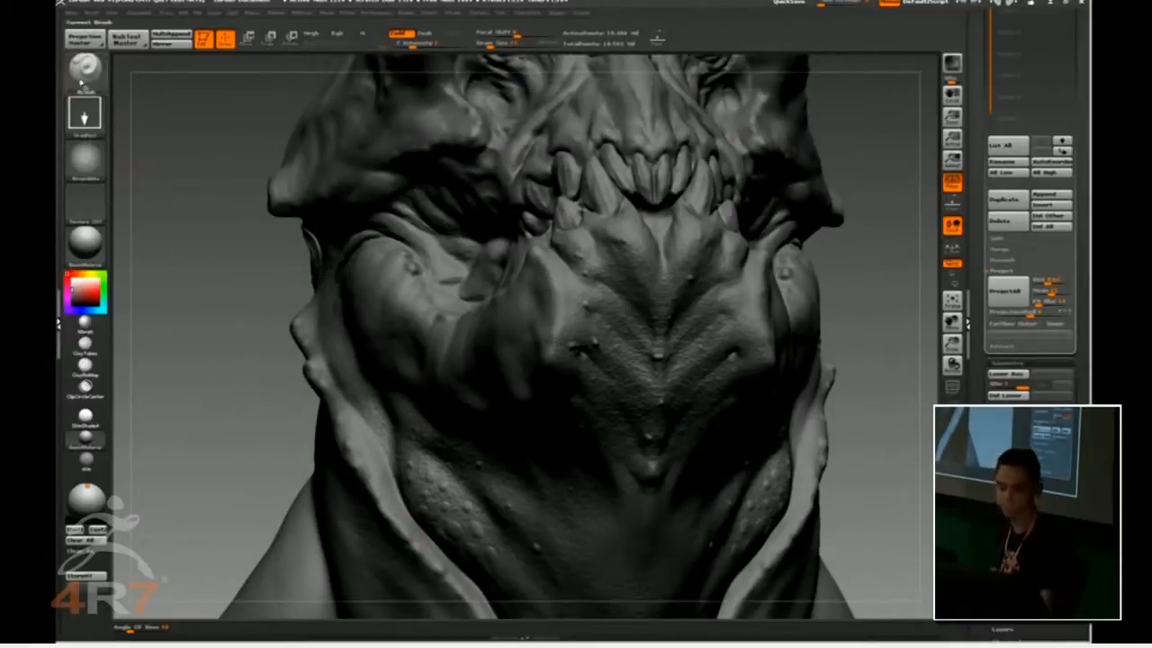
click(85, 113)
click(85, 158)
click(138, 171)
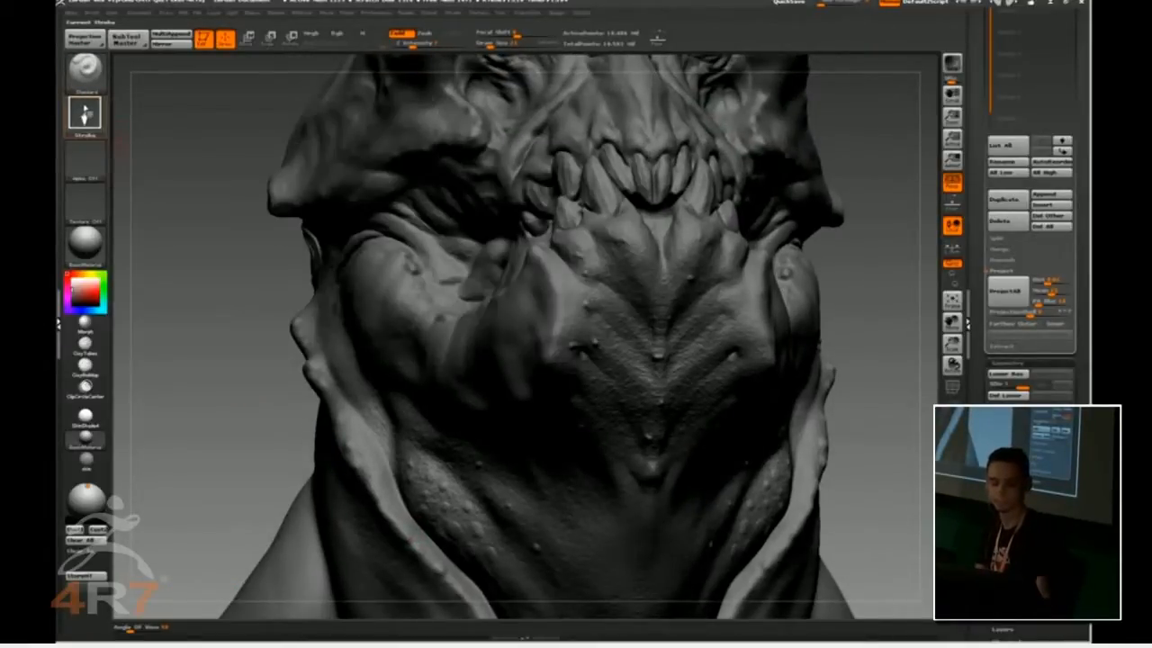
click(85, 113)
click(272, 126)
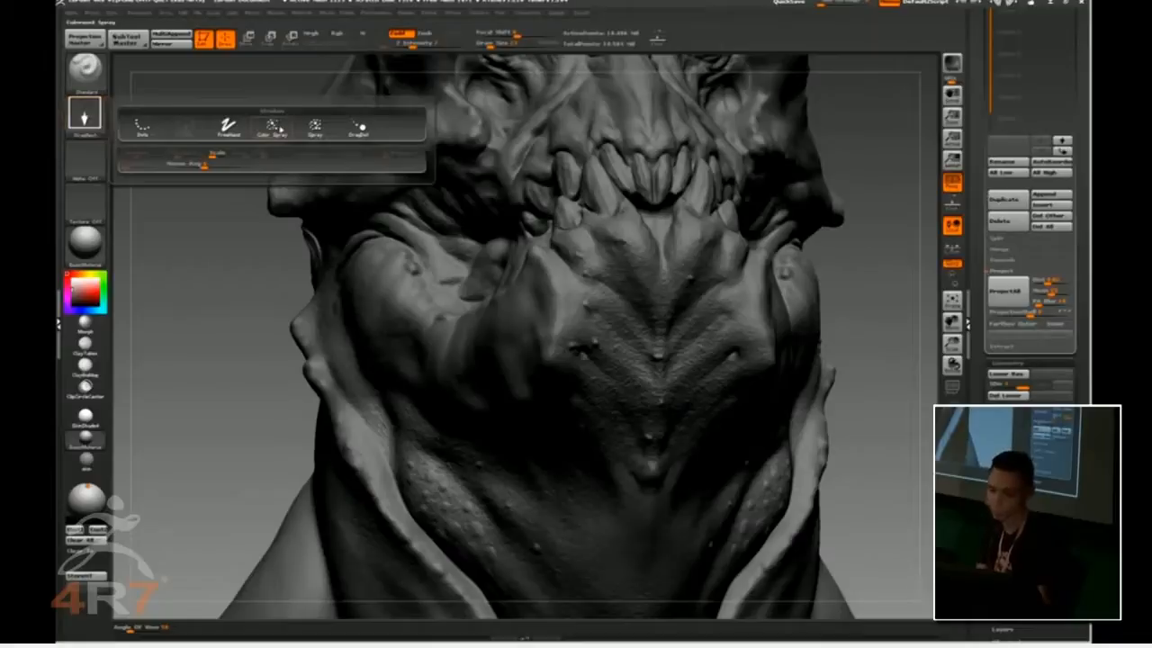
- Fill the creature bust with a very dark green base colour
drag(282, 292, 238, 180)
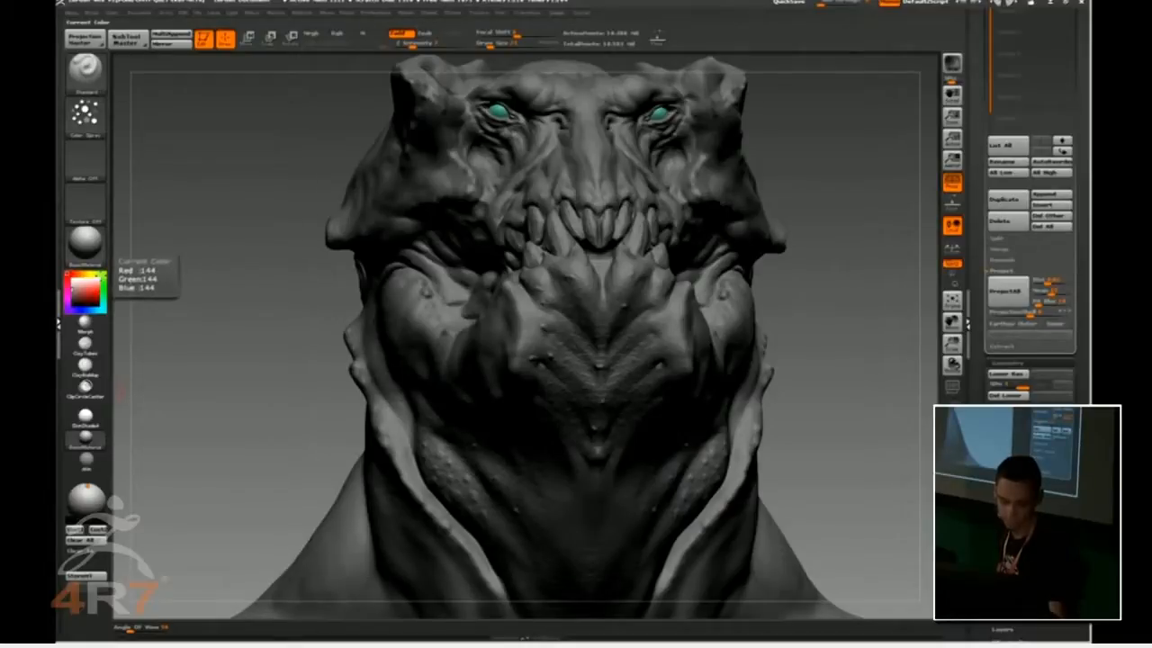
click(75, 297)
click(76, 299)
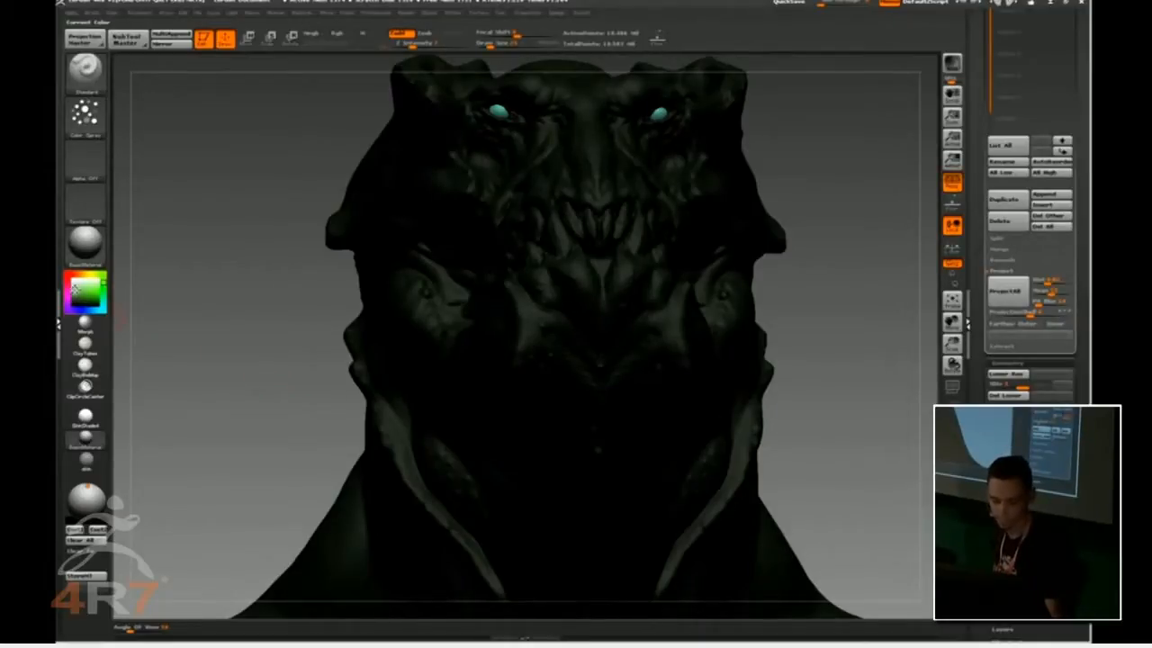
alt+drag(250, 352, 241, 415)
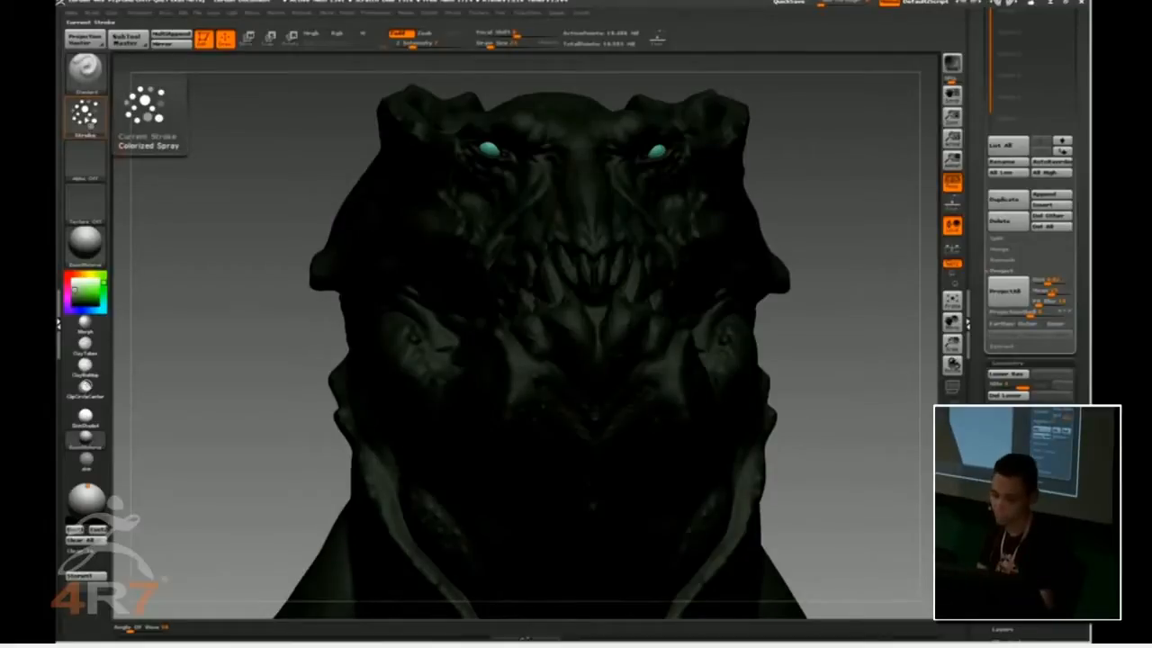
- Set the brush to Rgb only and spray lighter green over the creature's nose, brow, ear horns and upper cheeks, varying the brush size
click(342, 33)
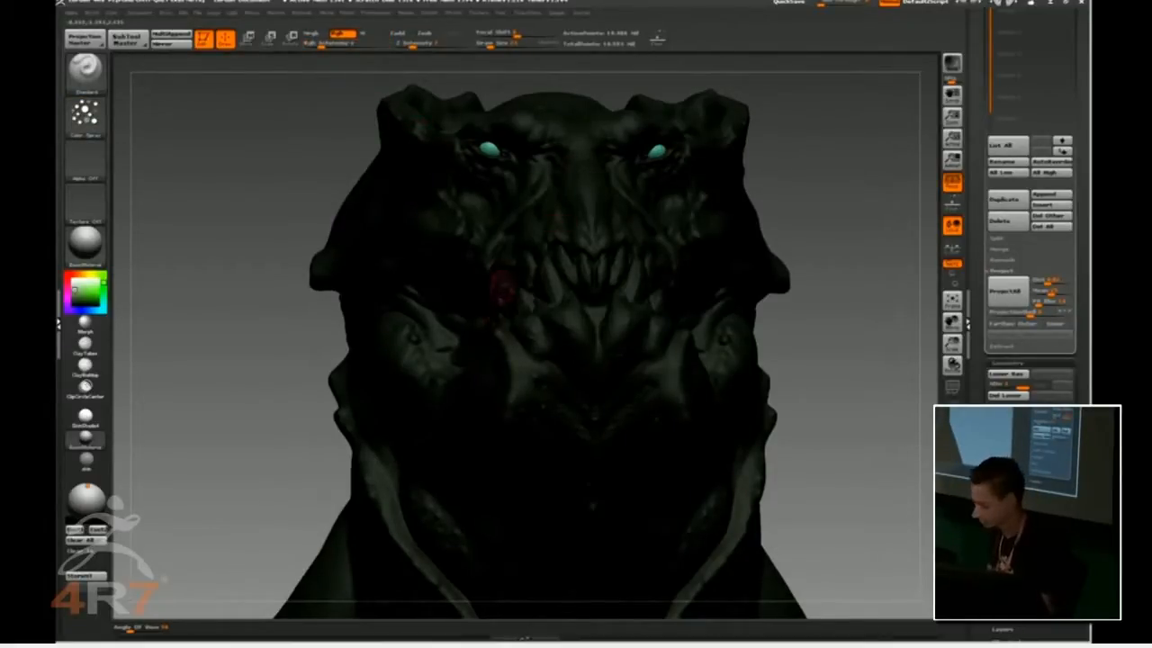
key(s)
drag(540, 273, 551, 272)
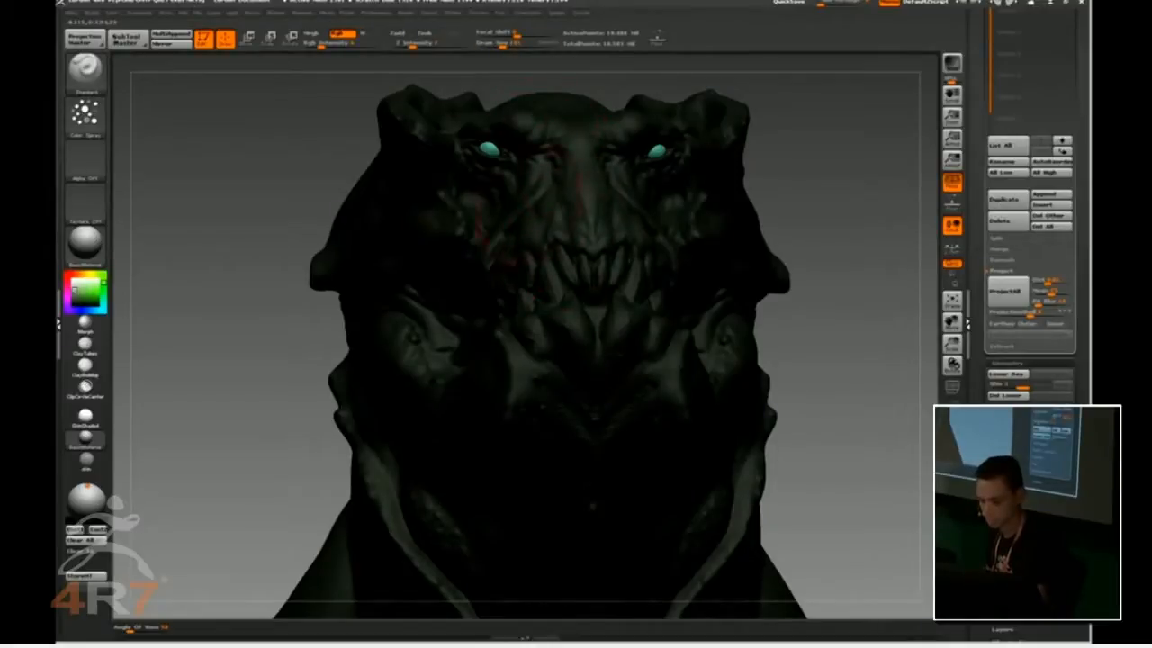
key(s)
drag(537, 207, 552, 218)
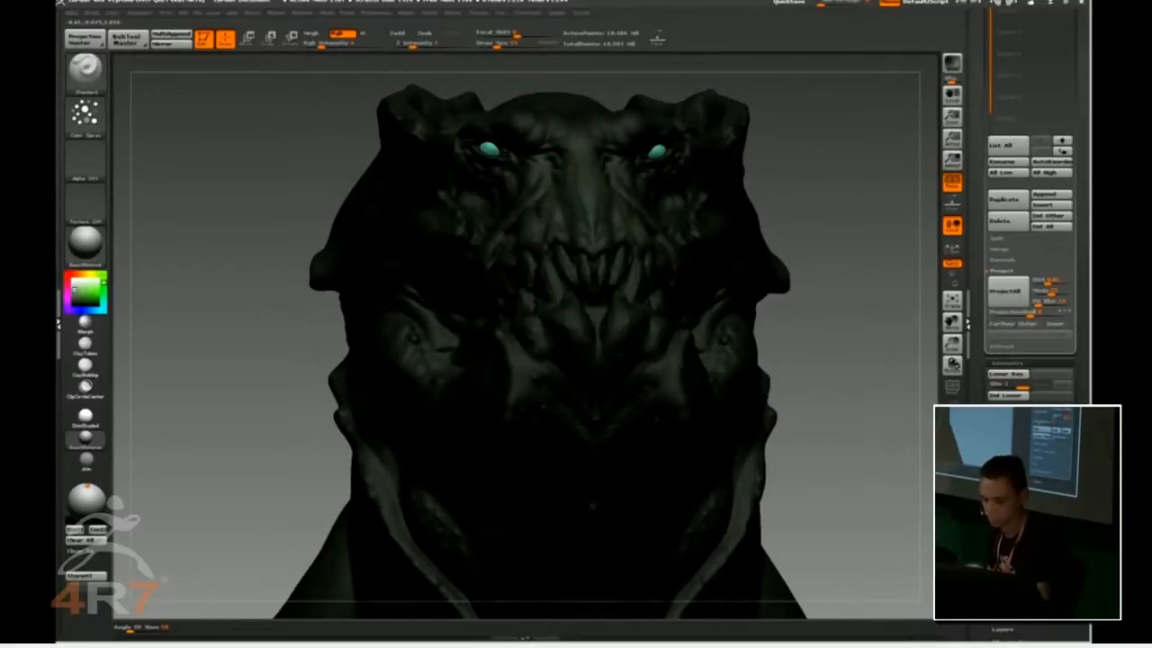
mouse_move(525, 121)
mouse_down()
mouse_move(437, 116)
mouse_move(407, 100)
mouse_move(405, 112)
mouse_up()
drag(441, 169, 450, 221)
key(s)
click(440, 215)
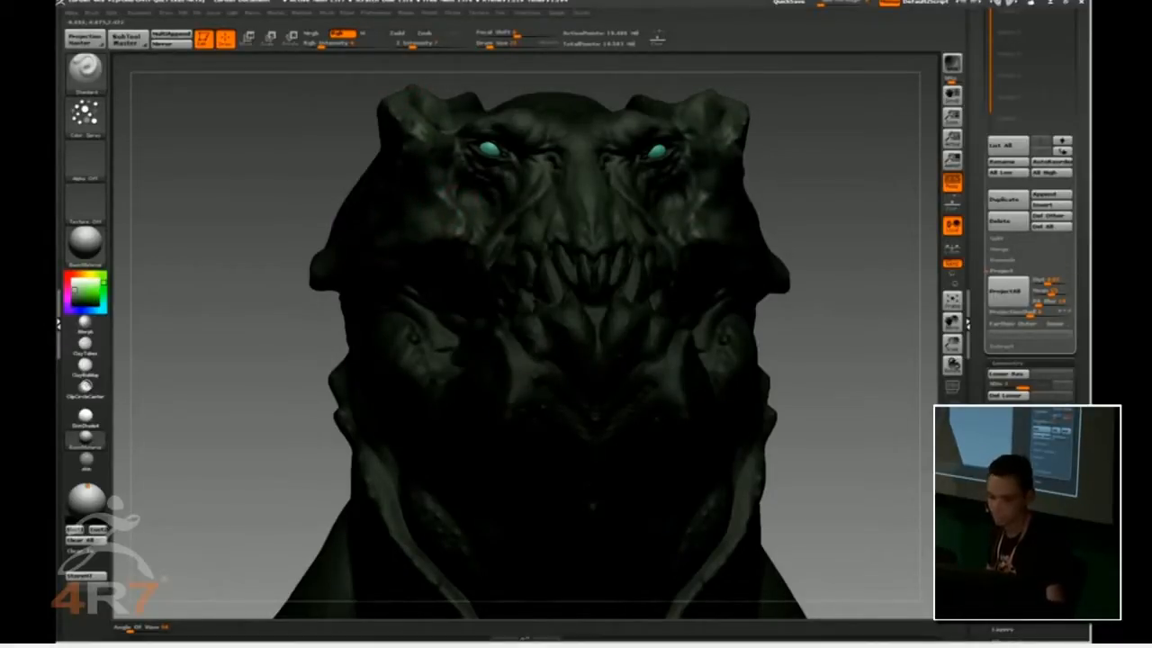
- Spray lighter green over the bulging side of the jaw, the chin spikes and the side and top of the head
drag(289, 124, 400, 116)
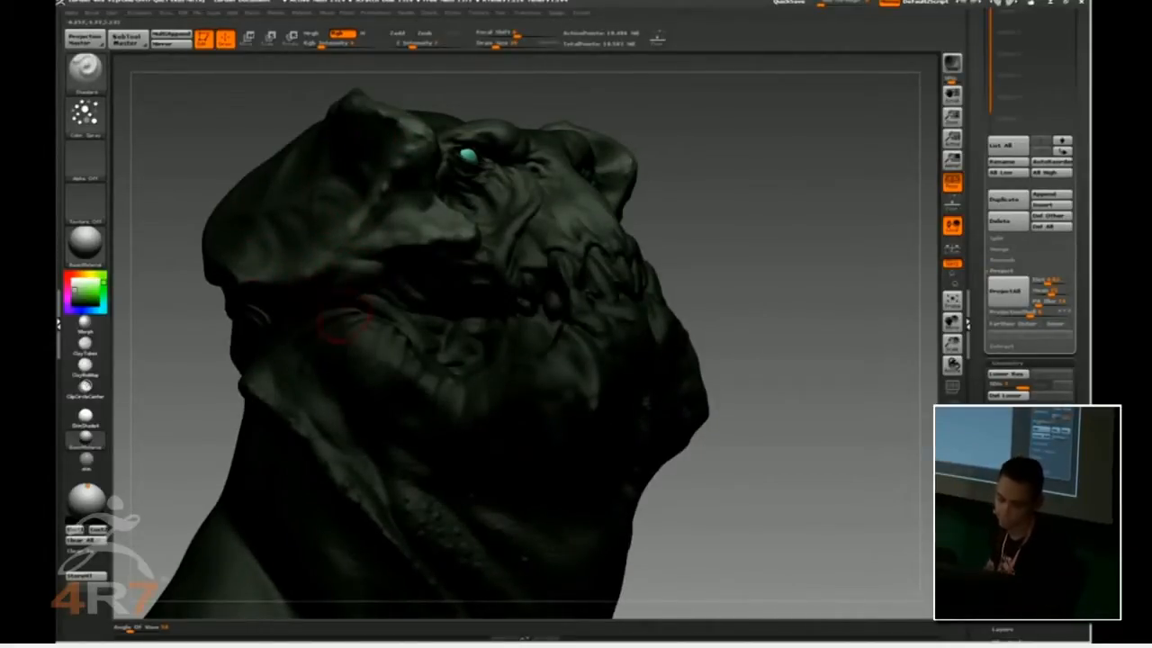
drag(371, 341, 399, 351)
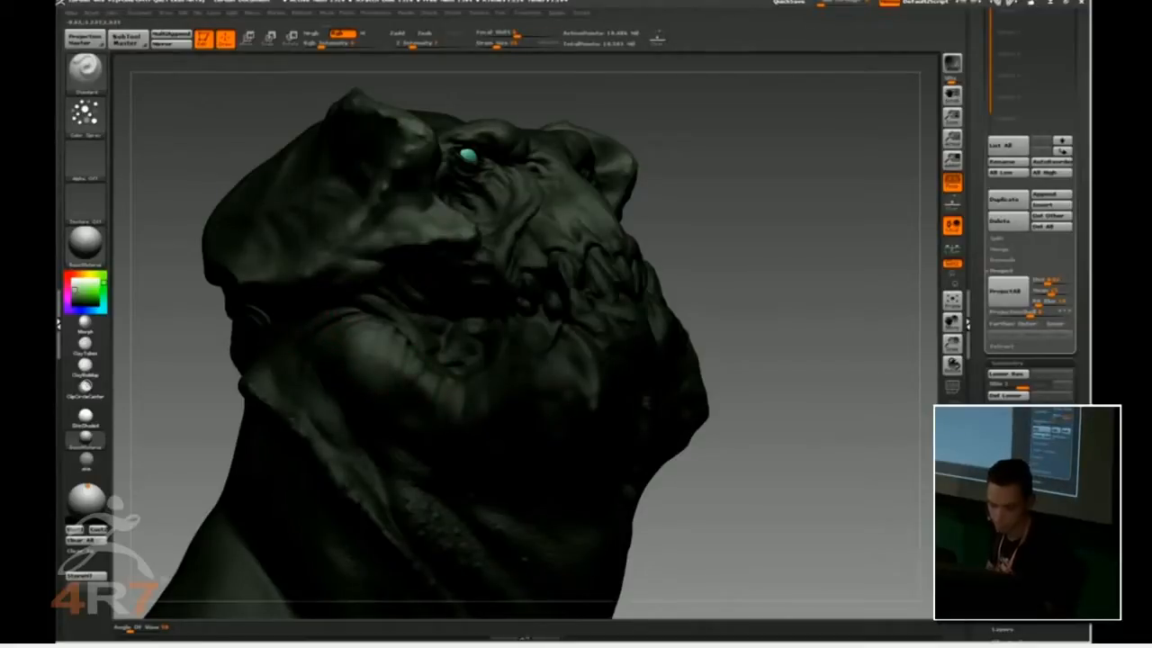
drag(457, 396, 468, 409)
drag(160, 291, 68, 293)
key(s)
drag(477, 390, 474, 390)
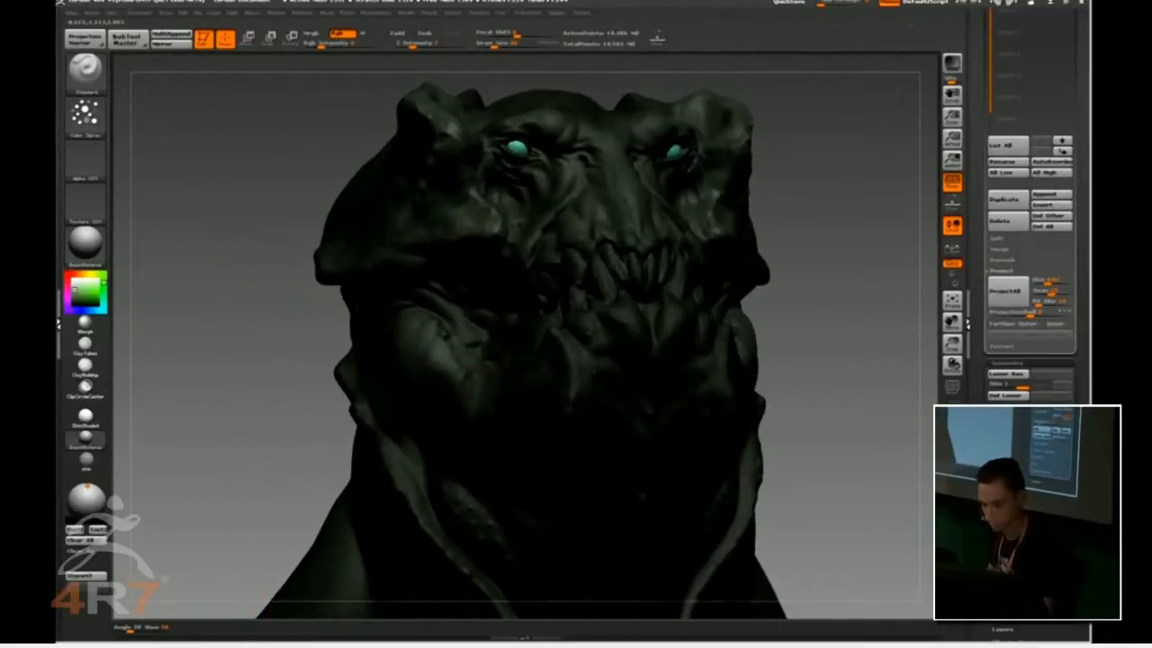
mouse_move(568, 347)
mouse_down()
mouse_move(578, 385)
mouse_move(559, 338)
mouse_up()
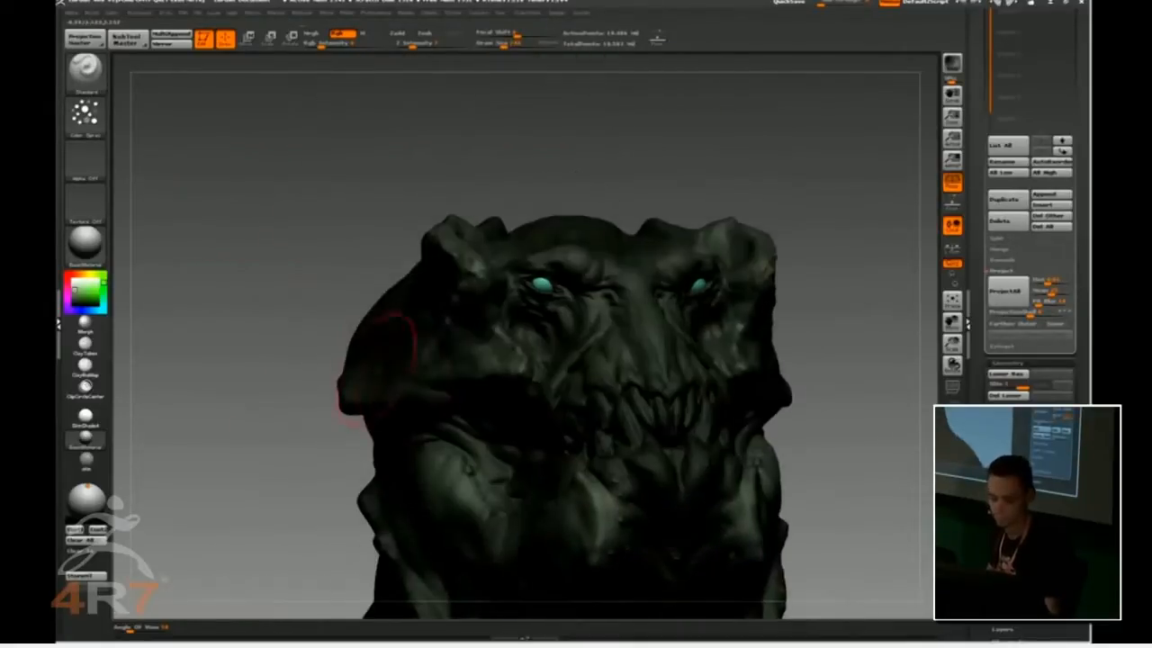
mouse_move(378, 367)
mouse_down()
mouse_move(367, 352)
mouse_move(452, 236)
mouse_move(531, 232)
mouse_up()
alt+drag(185, 390, 137, 269)
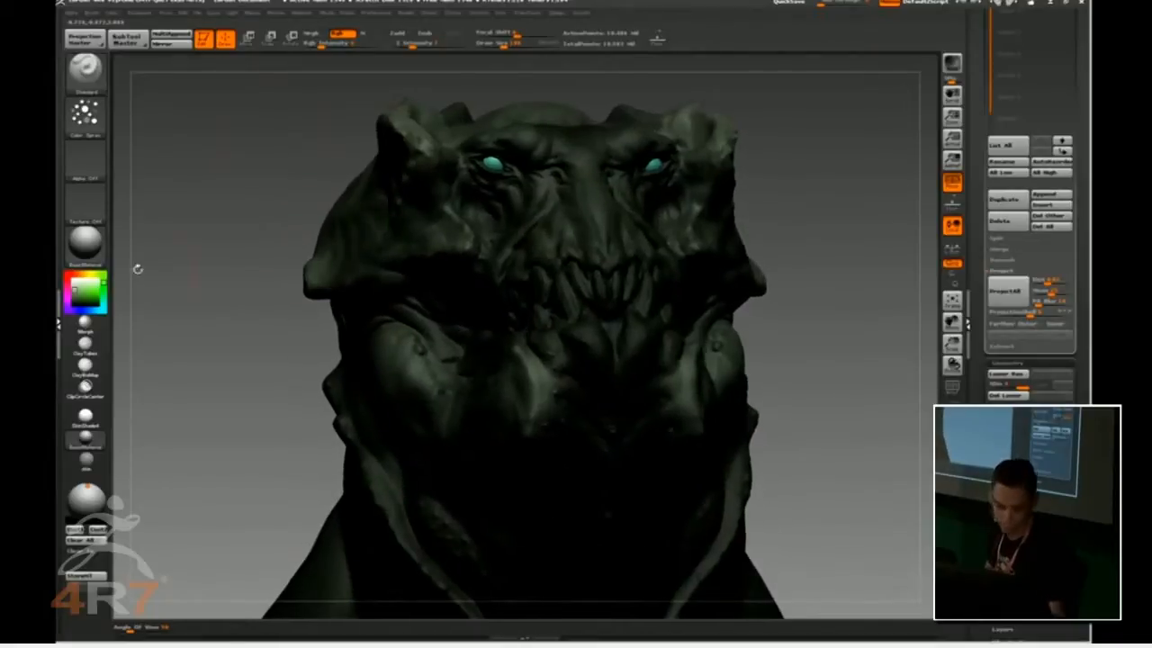
- Pick an orange-brown colour and spray it over the muzzle, teeth, nose, brow and the recesses beside the mouth
click(68, 273)
click(78, 272)
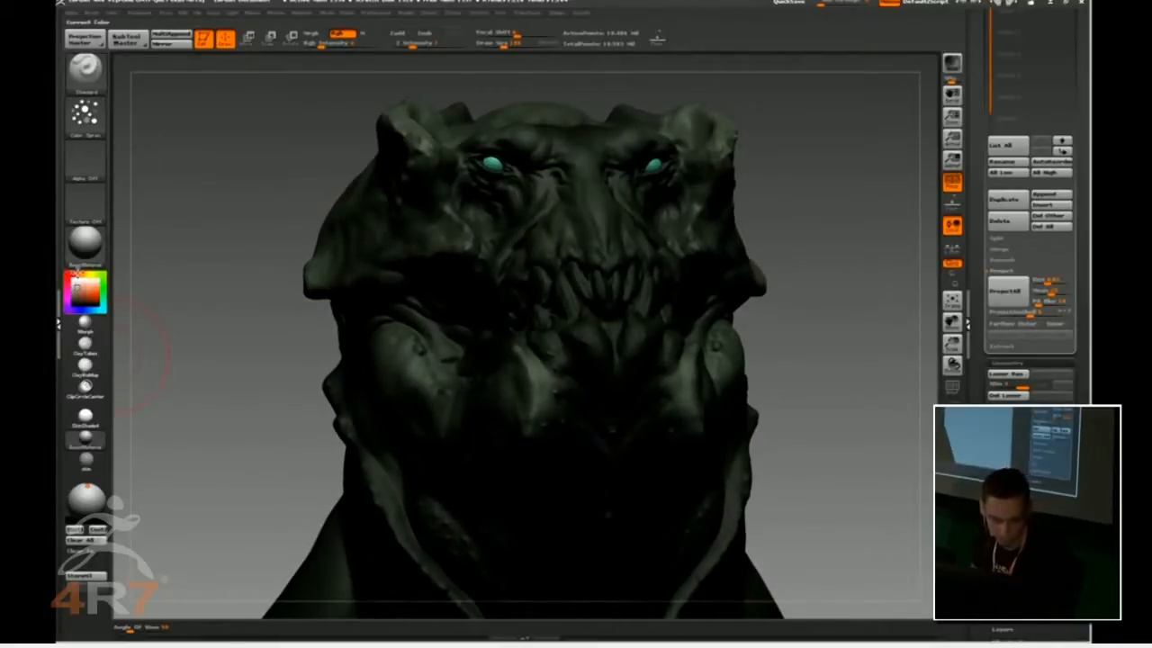
mouse_move(575, 284)
mouse_down()
mouse_move(603, 329)
mouse_move(592, 248)
mouse_move(611, 360)
mouse_up()
key([)
drag(577, 176, 565, 187)
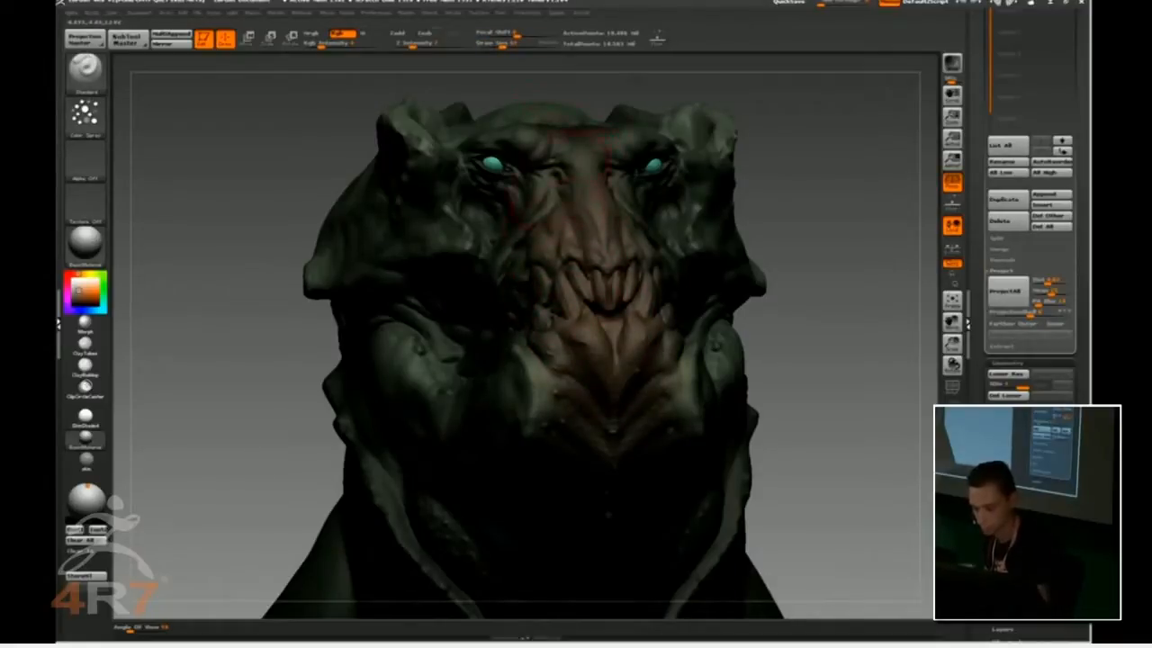
drag(509, 135, 576, 162)
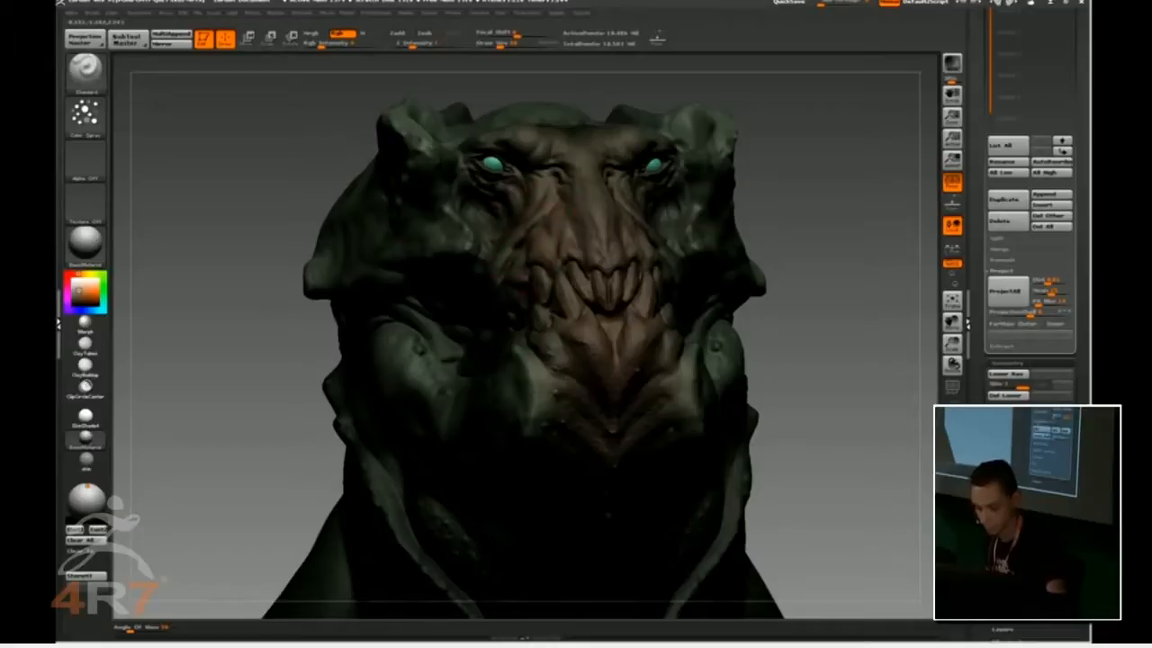
drag(275, 132, 360, 103)
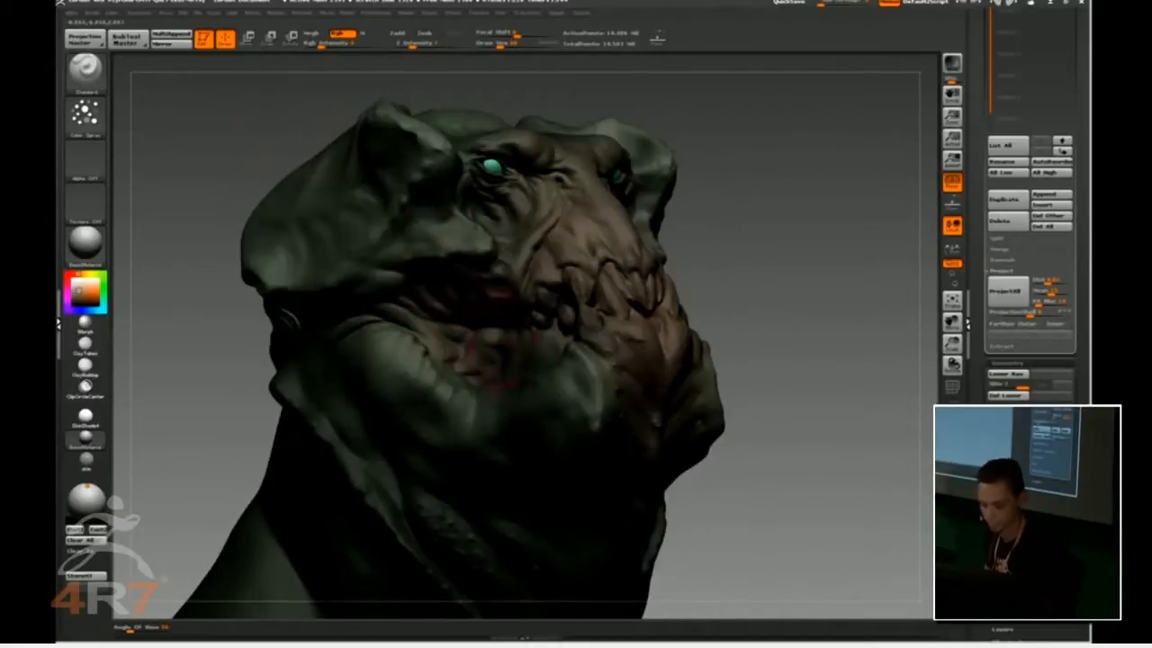
shift+drag(182, 275, 162, 285)
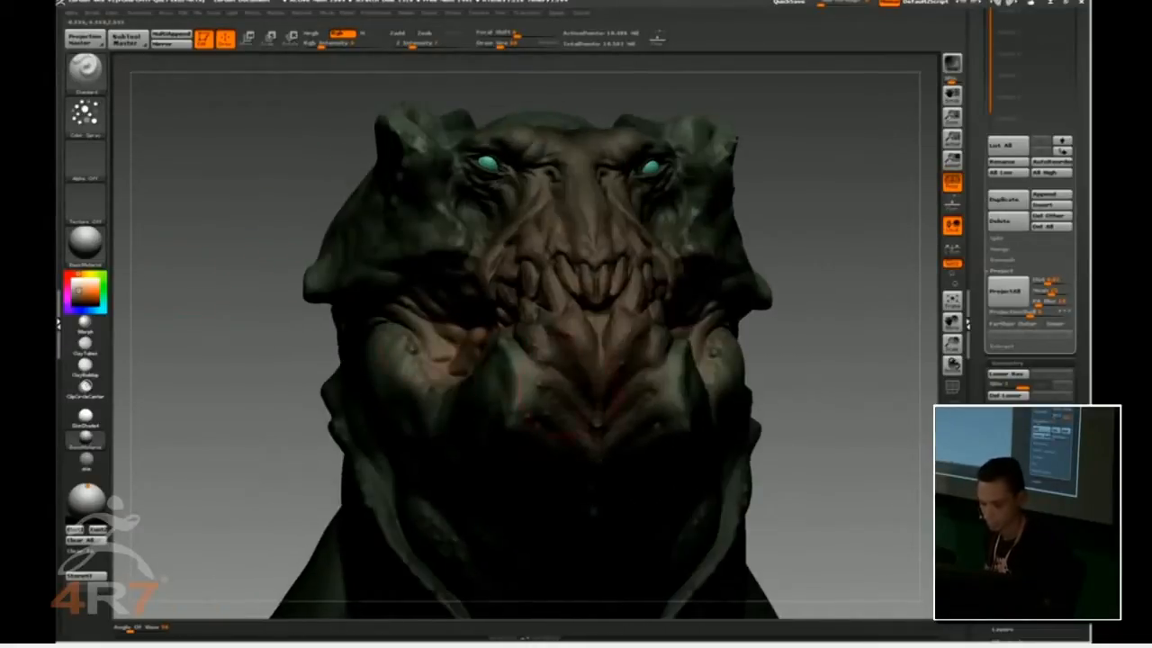
- Enlarge the brush and spray the brown colour down the throat and along the neck folds
alt+drag(287, 445, 280, 341)
key(bracketright)
drag(578, 409, 553, 444)
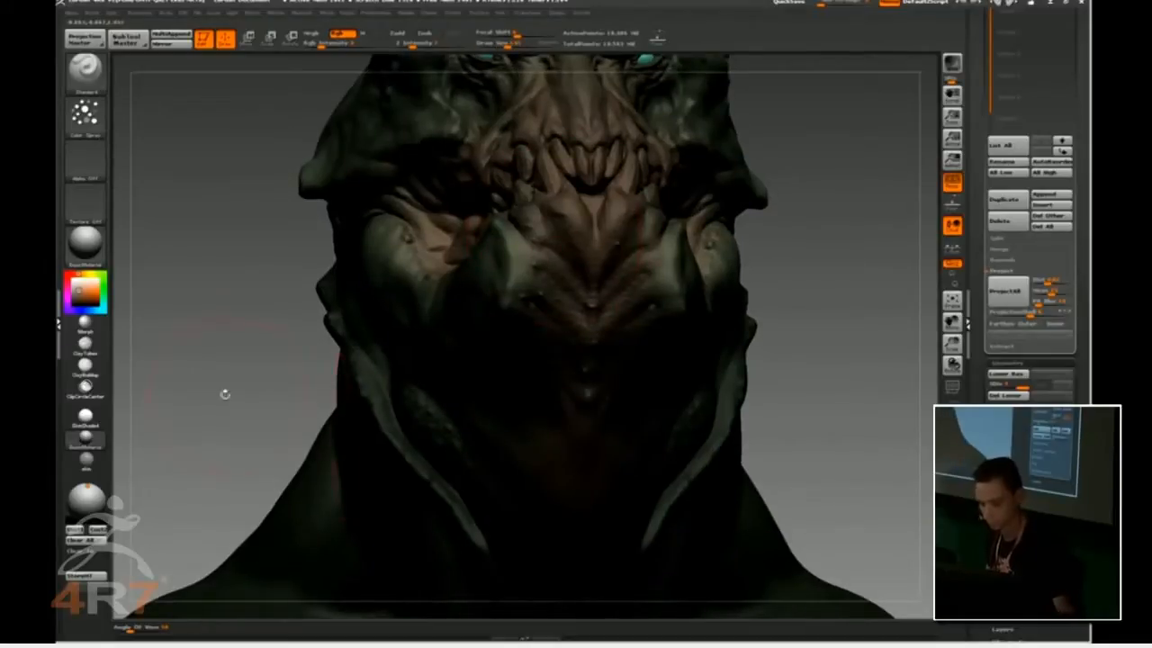
alt+drag(224, 394, 222, 312)
mouse_move(423, 315)
mouse_down()
mouse_move(457, 369)
mouse_move(370, 306)
mouse_move(441, 413)
mouse_up()
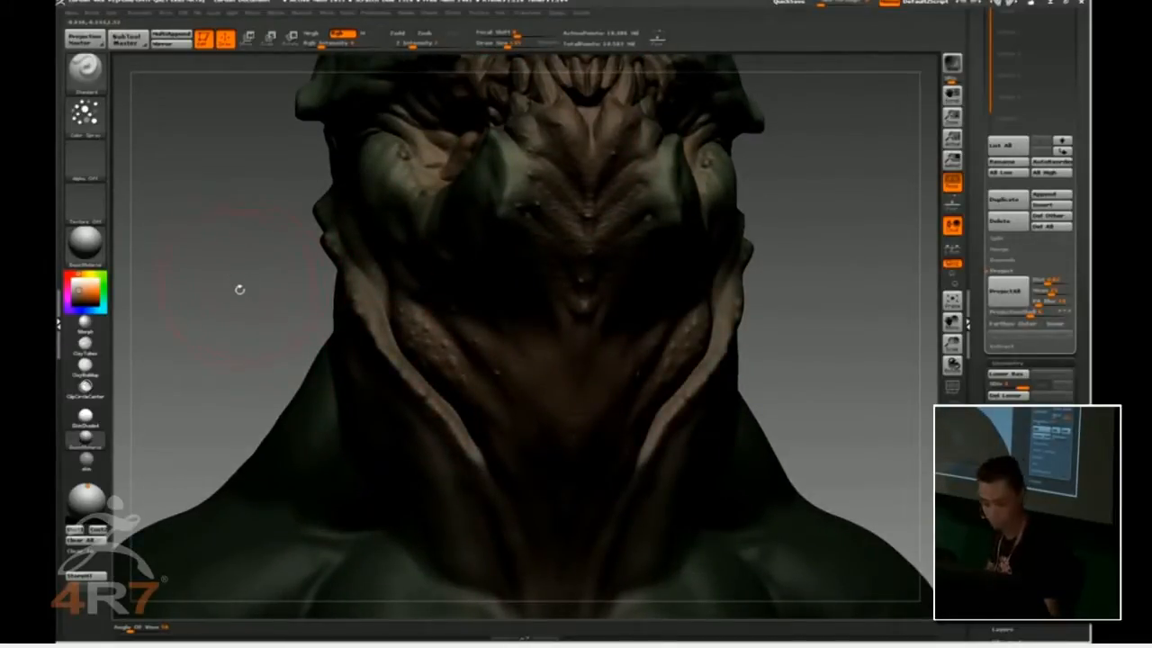
- Raise the light's intensity slightly to brighten the bust
alt+drag(240, 291, 261, 220)
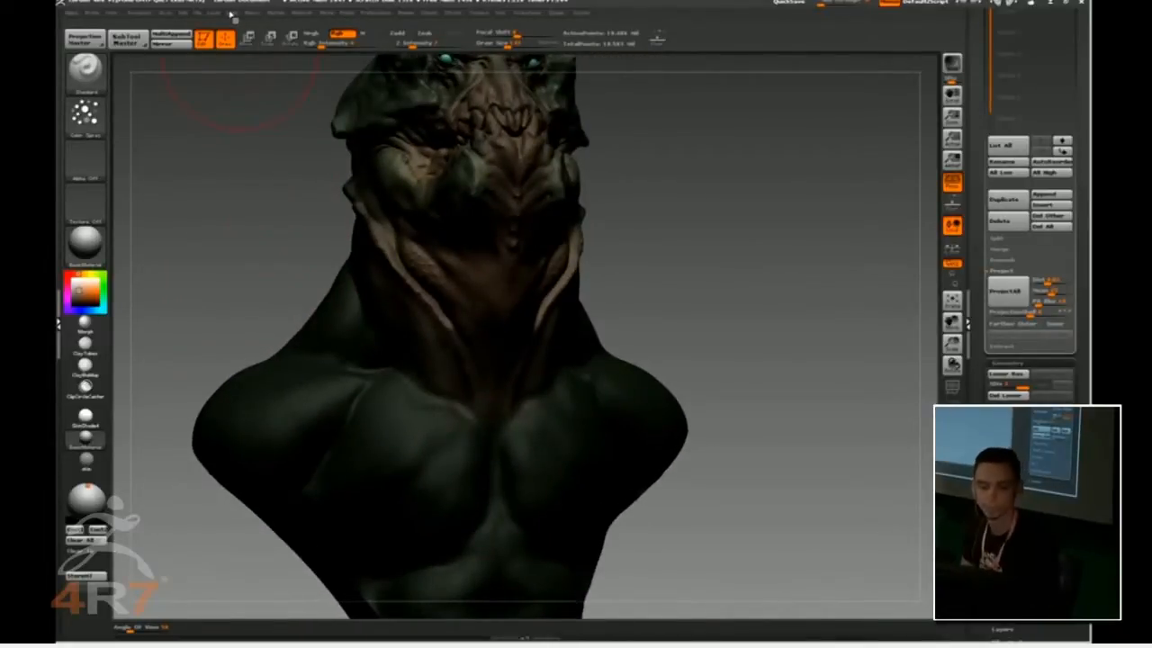
click(231, 14)
drag(302, 106, 315, 106)
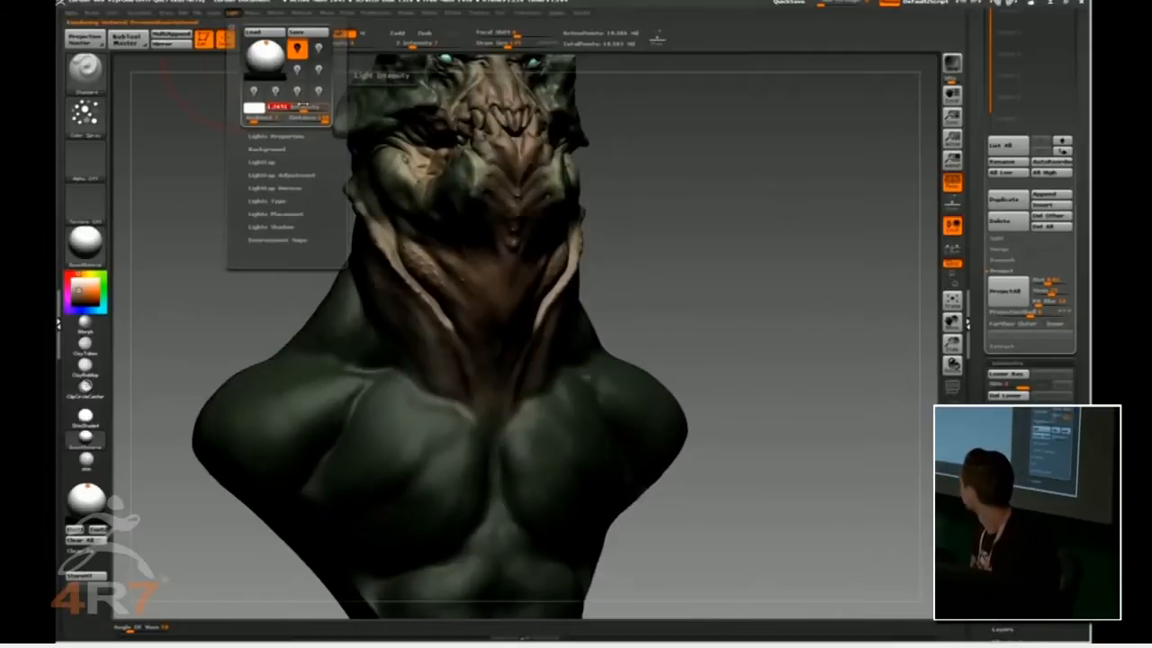
- Increase the Ambient value in the basic material's modifiers to lighten the shadows
click(301, 12)
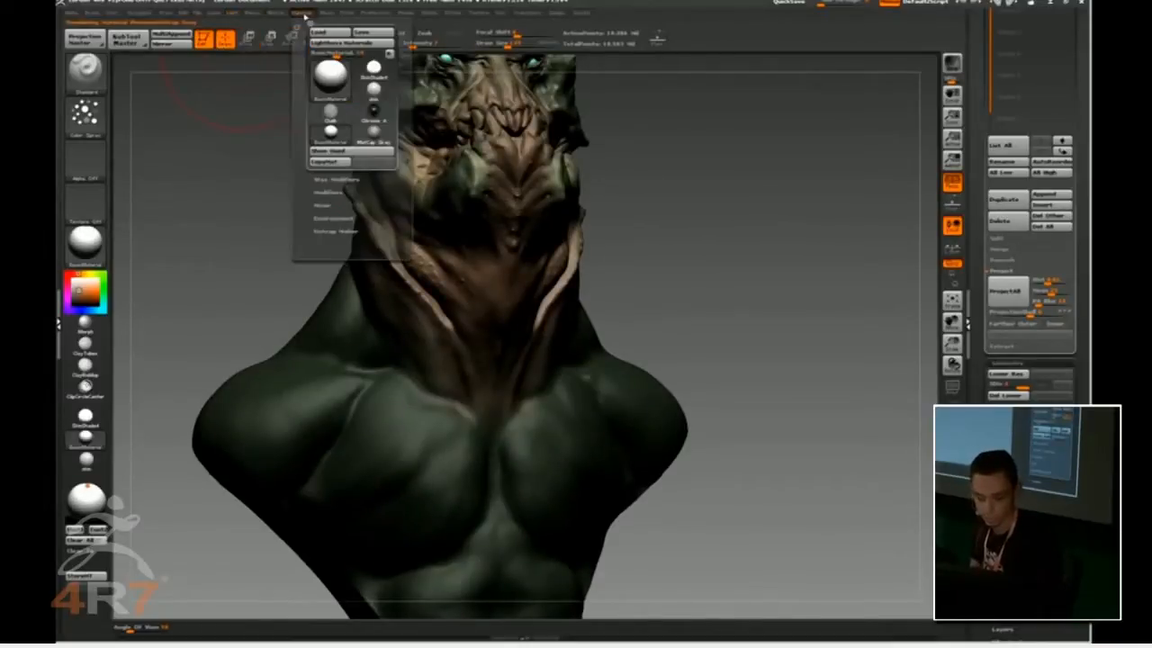
click(329, 192)
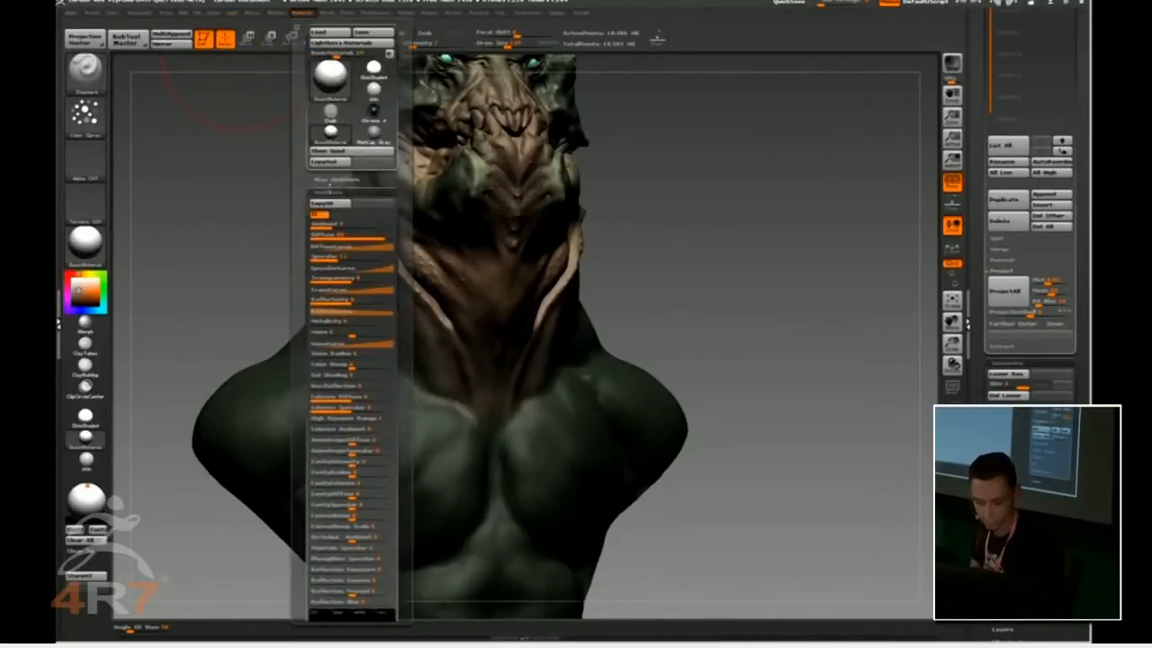
drag(331, 224, 351, 226)
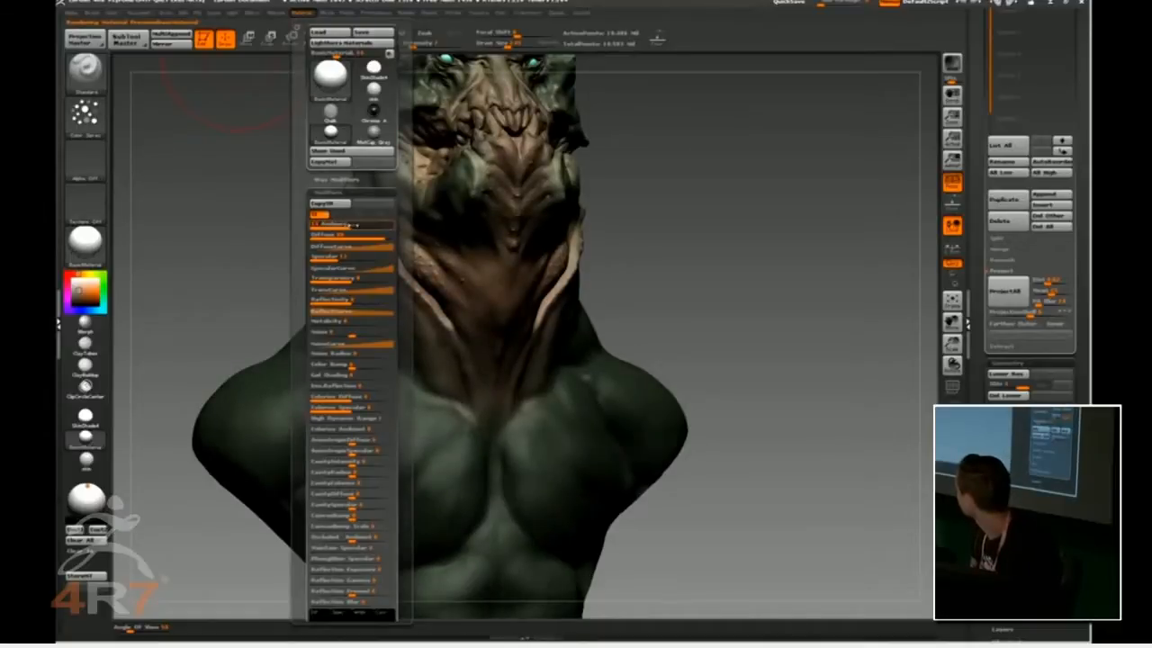
drag(351, 228, 356, 228)
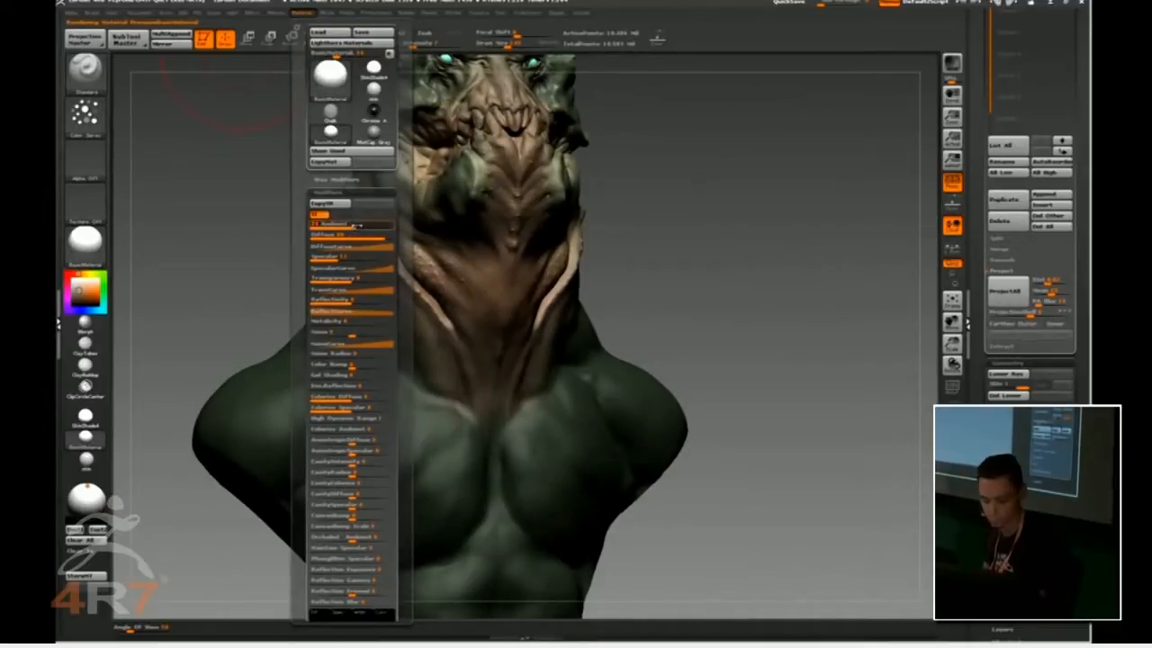
- Reshape the area beside the upper teeth slightly using the Move brush at a reduced draw size
mouse_move(765, 180)
alt+mouse_down()
mouse_move(800, 378)
mouse_move(759, 315)
alt+mouse_up()
key(b)
key(m)
key(v)
key(s)
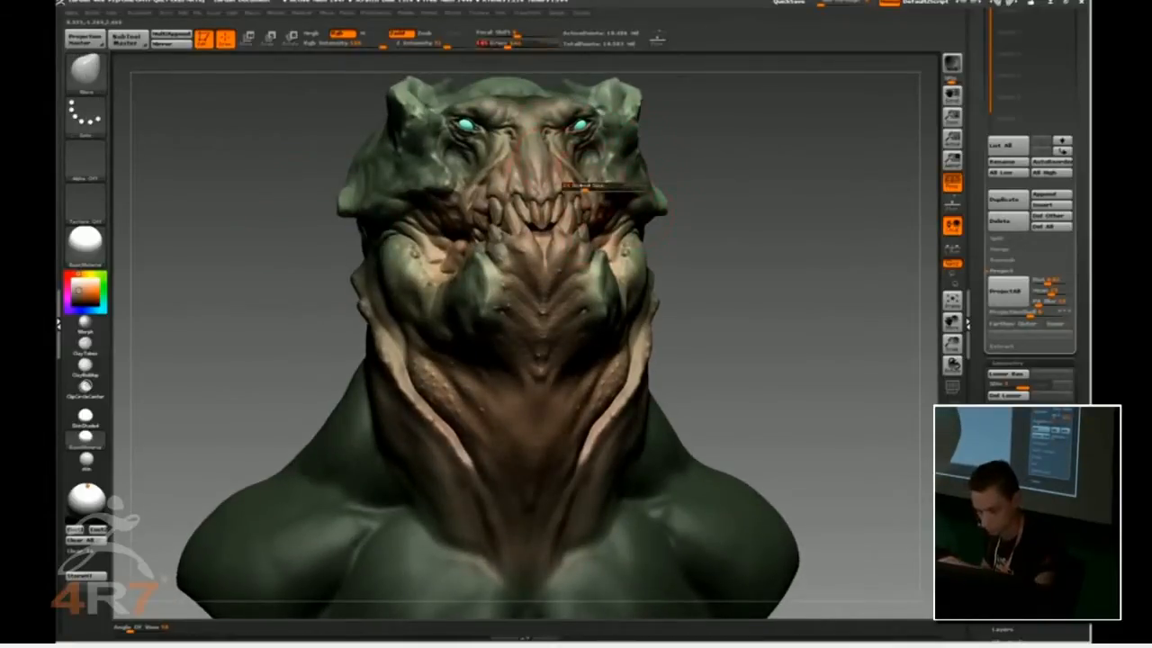
drag(601, 187, 590, 187)
drag(594, 187, 591, 193)
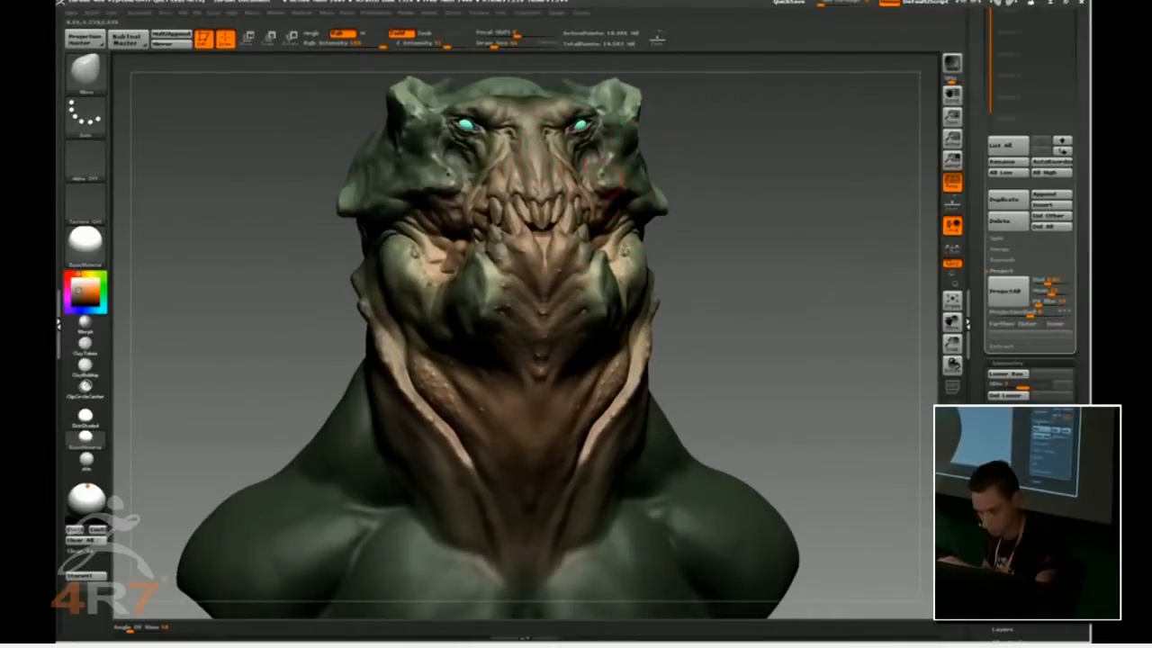
- Return to the Standard brush, pick a muted red and spray it over the teeth, gums and lips
mouse_move(315, 170)
alt+mouse_down()
mouse_move(315, 248)
mouse_move(269, 315)
alt+mouse_up()
key(b)
key(s)
key(t)
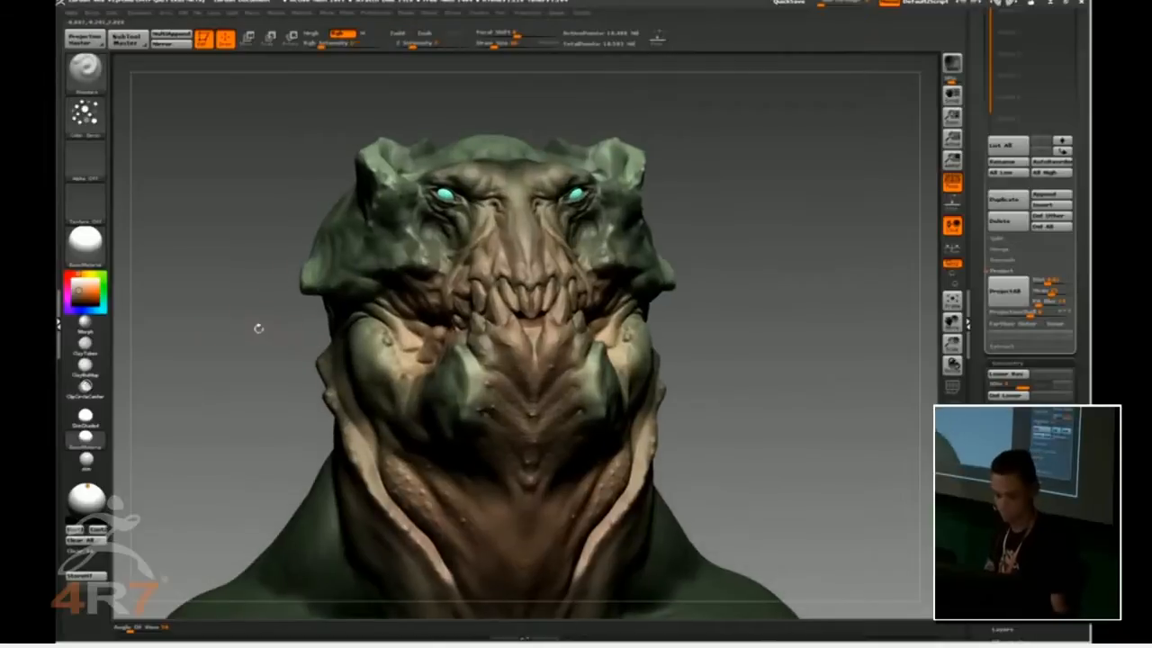
mouse_move(221, 439)
alt+mouse_down()
mouse_move(240, 356)
mouse_move(191, 382)
mouse_move(184, 459)
alt+mouse_up()
click(83, 297)
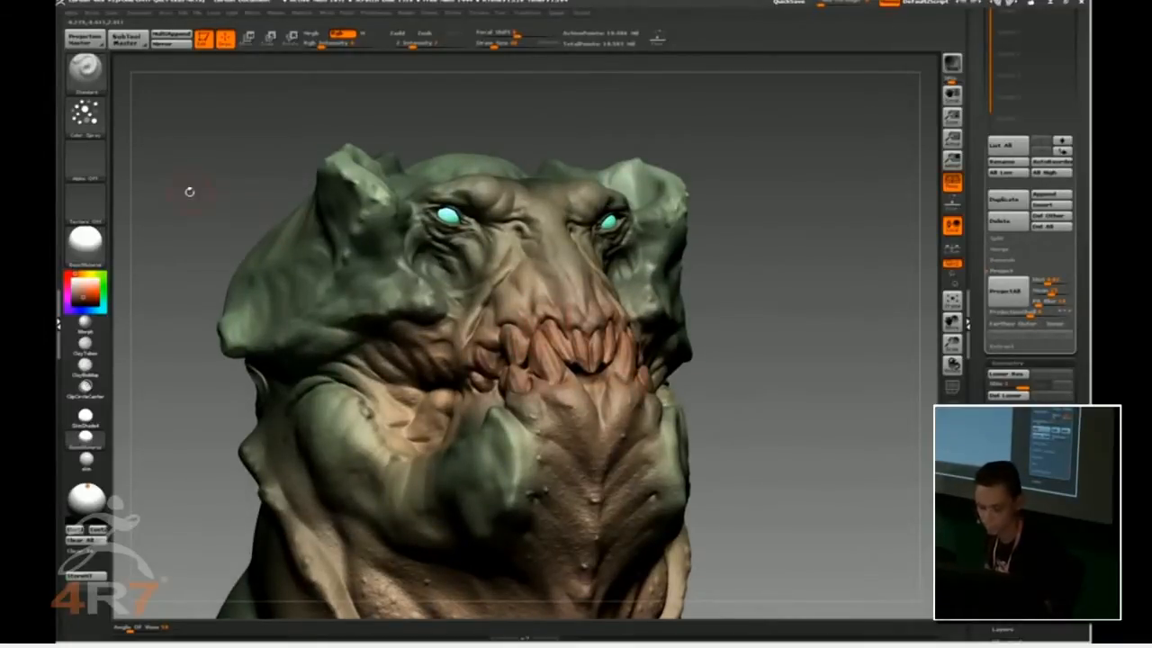
drag(188, 192, 171, 195)
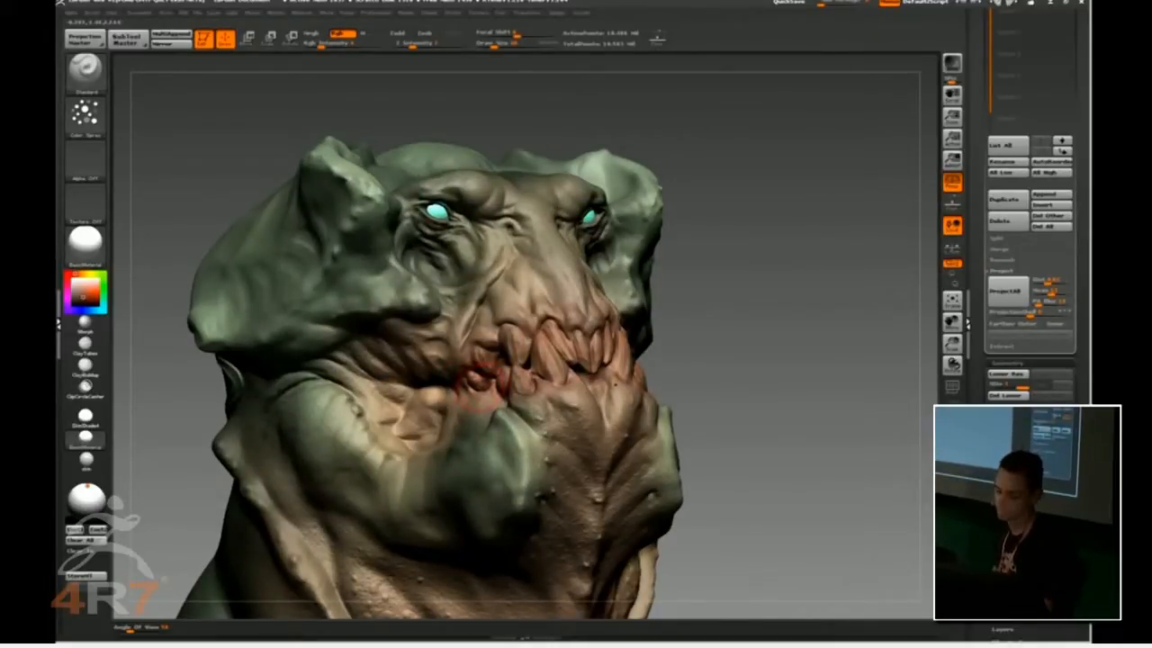
drag(760, 399, 688, 397)
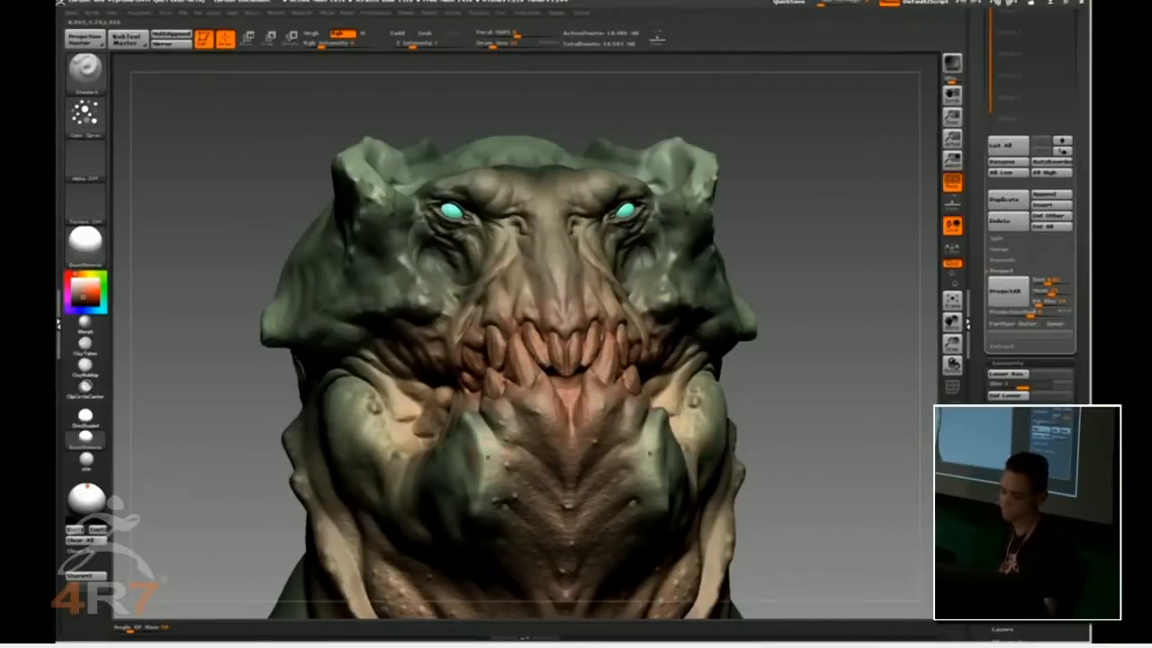
- Adjust the draw size and spray the muted red around the rims of both eyes
alt+right_drag(649, 455, 648, 291)
key(s)
click(551, 344)
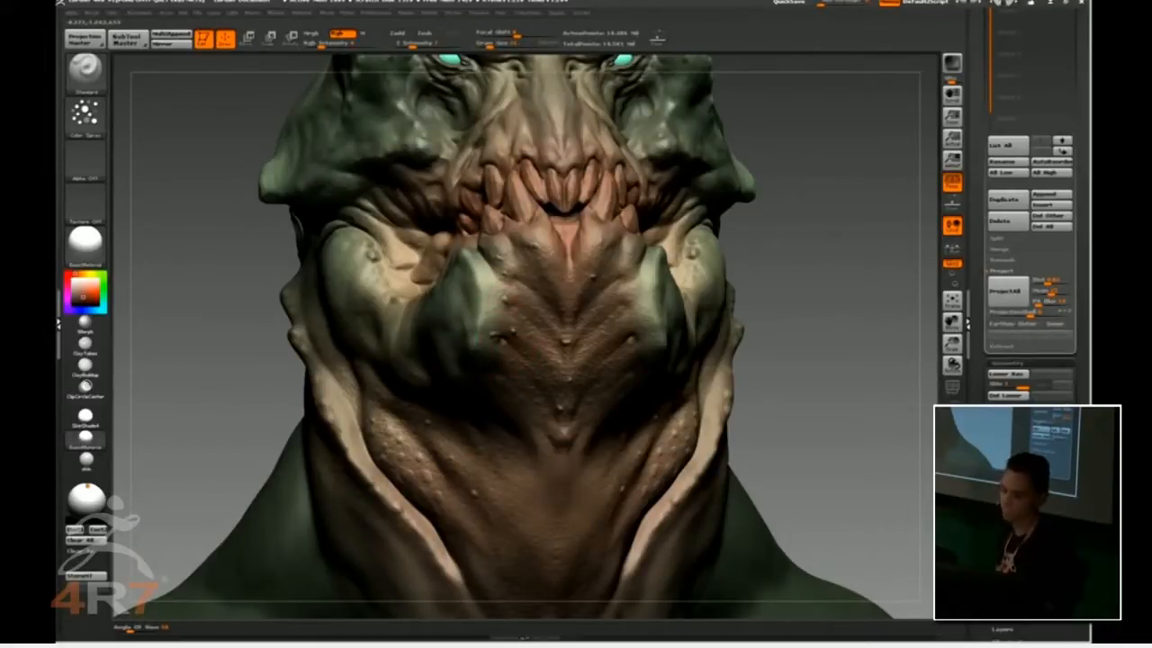
drag(199, 304, 405, 369)
drag(622, 489, 549, 454)
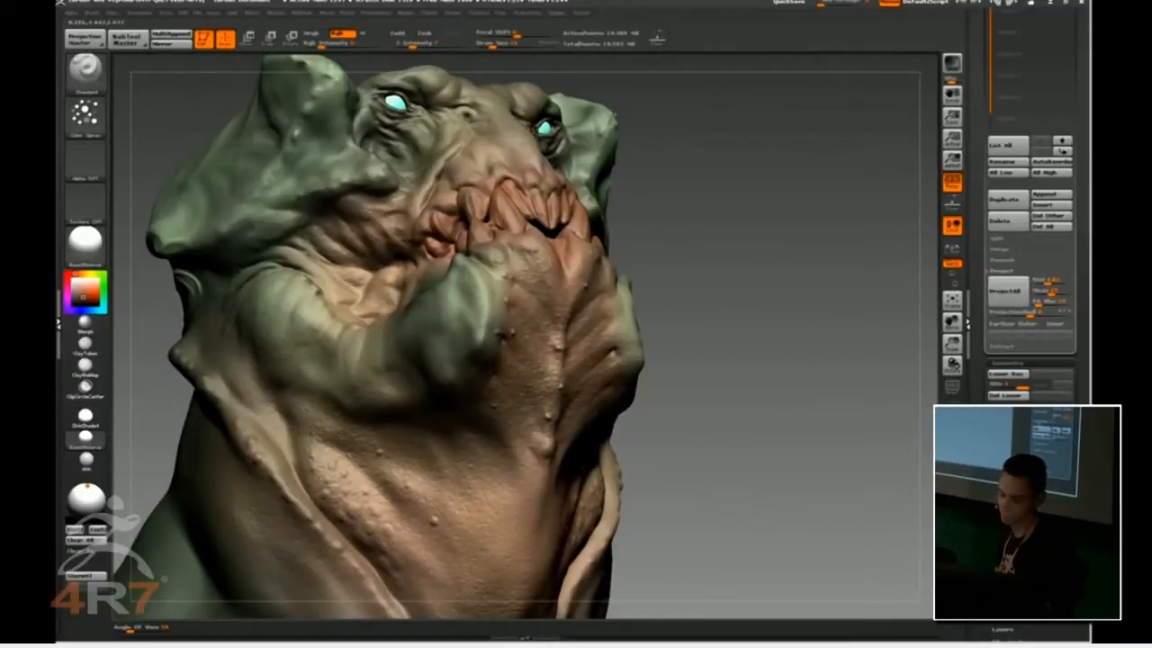
drag(658, 463, 570, 210)
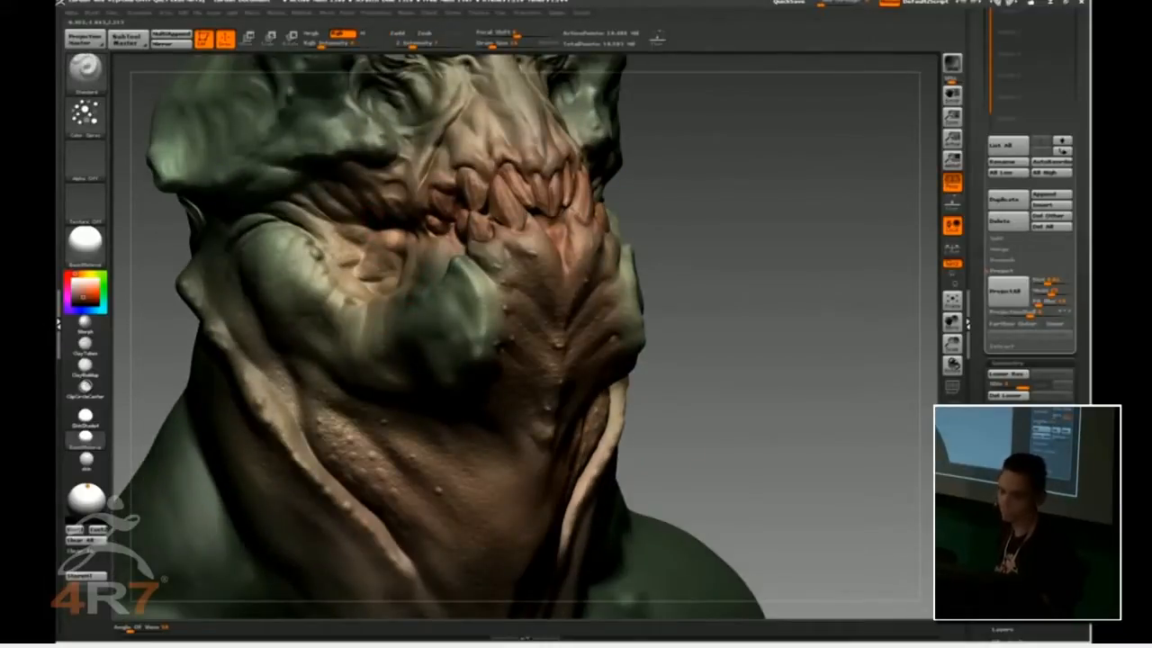
mouse_move(148, 261)
alt+mouse_down()
mouse_move(166, 360)
mouse_move(201, 236)
mouse_move(328, 438)
mouse_move(338, 553)
alt+mouse_up()
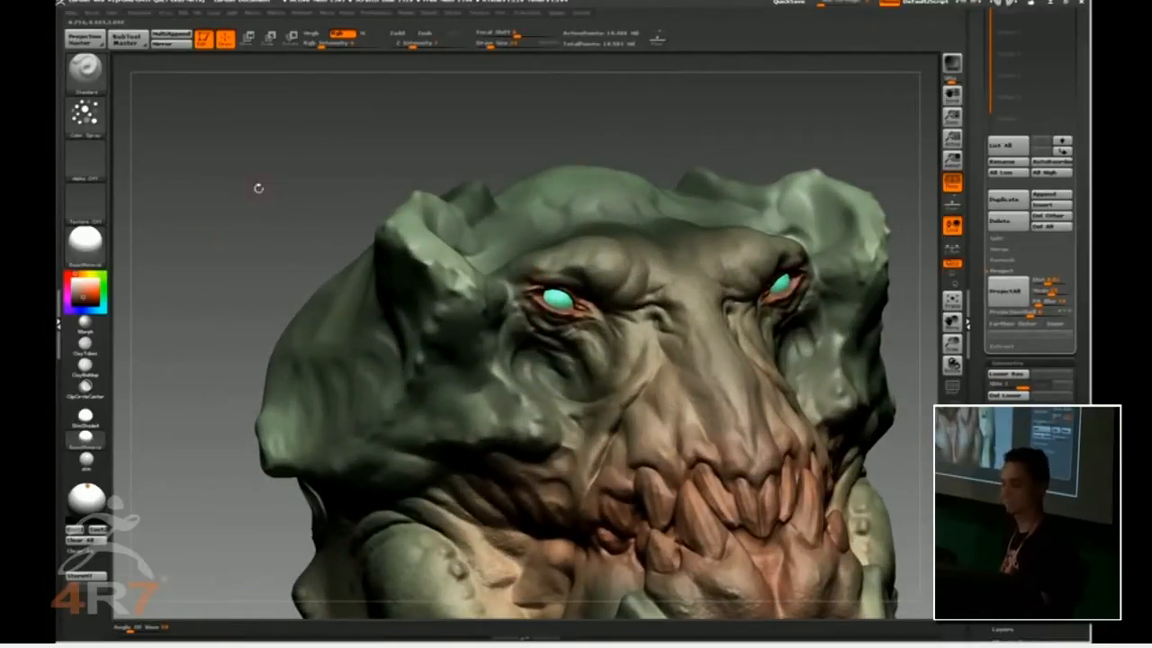
drag(257, 185, 252, 190)
mouse_move(261, 387)
alt+mouse_down()
mouse_move(259, 279)
mouse_move(225, 275)
mouse_move(227, 360)
alt+mouse_up()
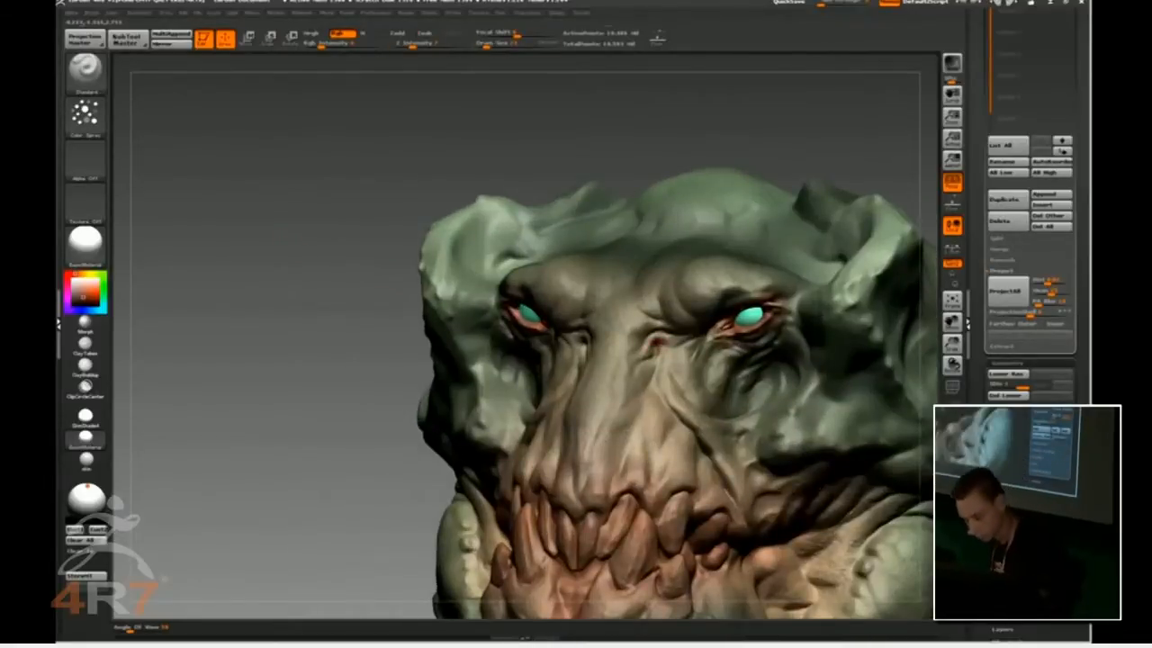
- Pick a muted purple and spray it over the teeth, mouth opening and brow ridges
mouse_move(329, 296)
alt+mouse_down()
mouse_move(306, 211)
mouse_move(128, 300)
alt+mouse_up()
click(66, 310)
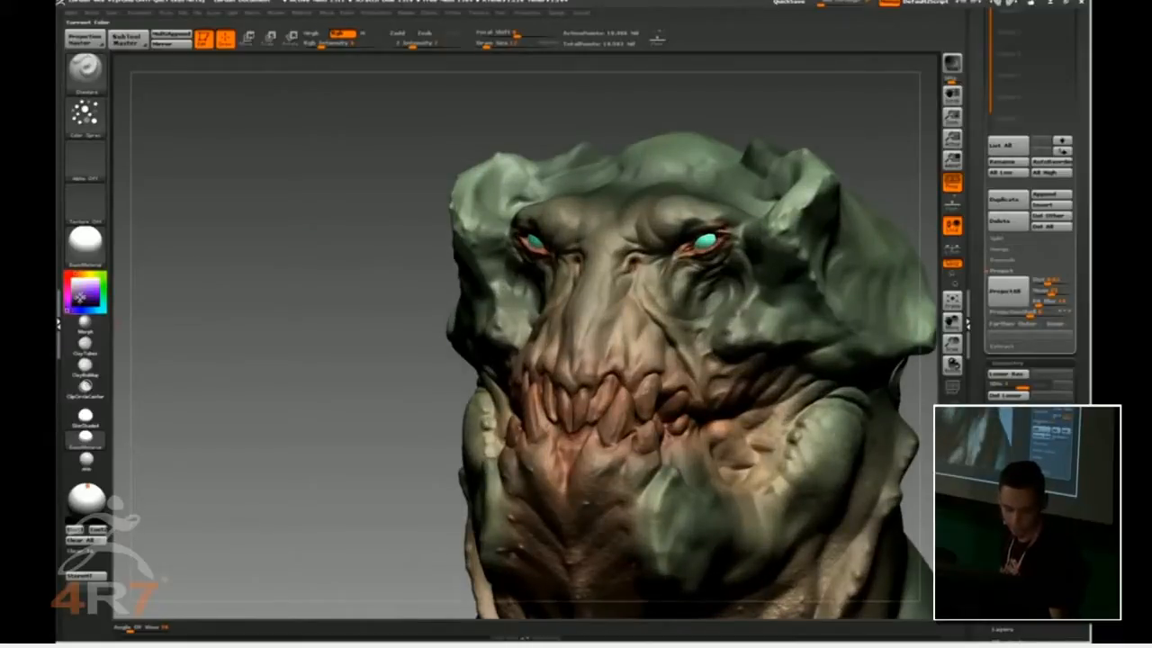
mouse_move(342, 396)
alt+mouse_down()
mouse_move(292, 338)
mouse_move(291, 310)
mouse_move(291, 347)
mouse_move(315, 353)
alt+mouse_up()
drag(229, 352, 300, 346)
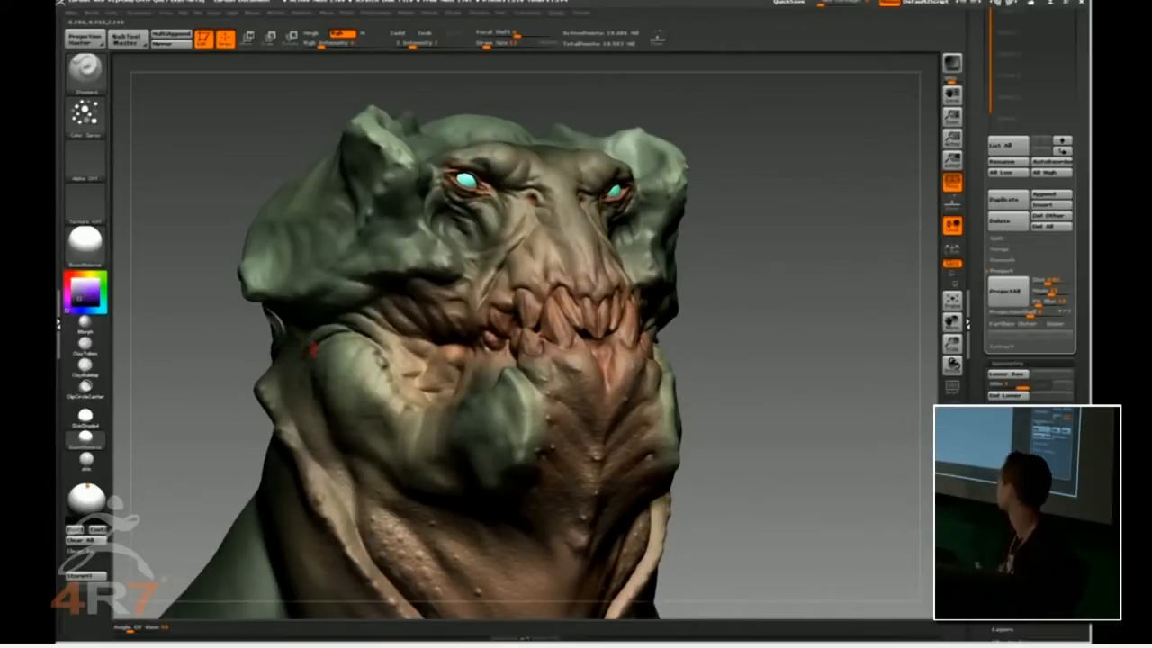
mouse_move(225, 140)
alt+mouse_down()
mouse_move(224, 180)
mouse_move(243, 177)
alt+mouse_up()
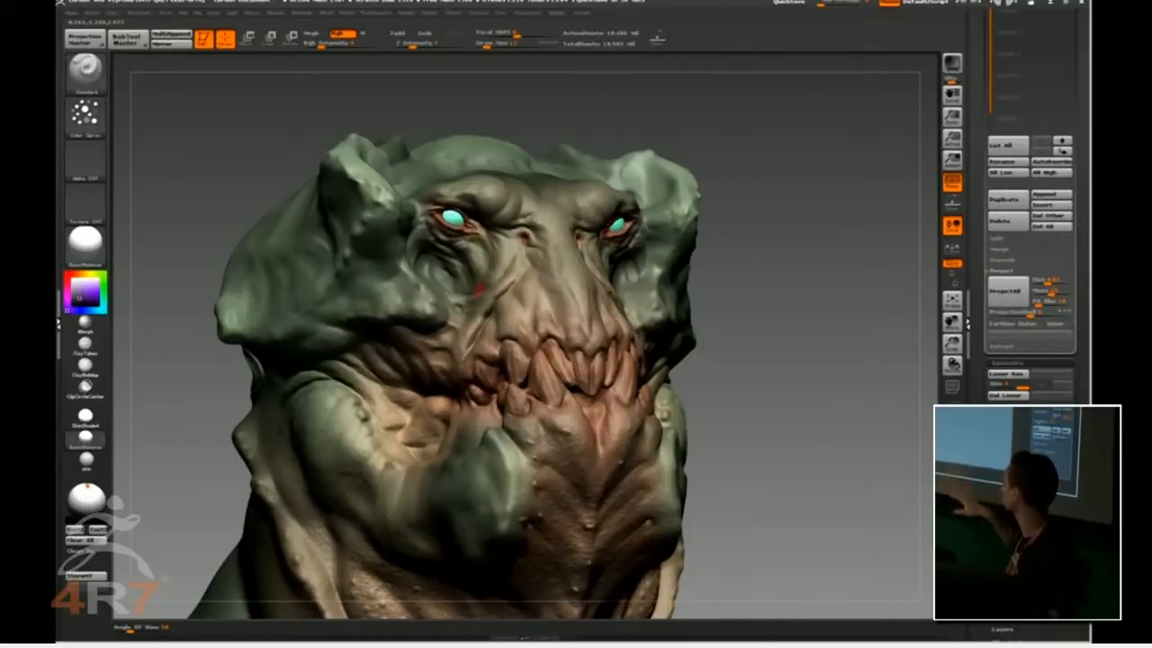
drag(239, 152, 198, 174)
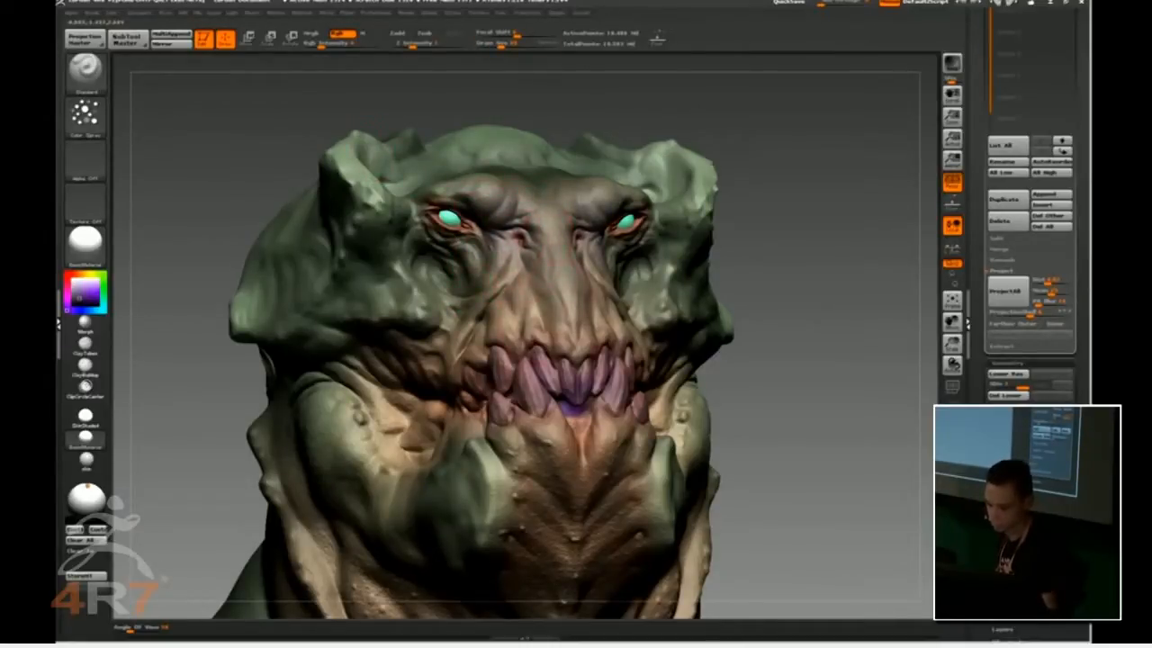
- Enlarge the draw size and spray the purple over the horns, cheekbones and protruding jaw tips
key(bracketleft)
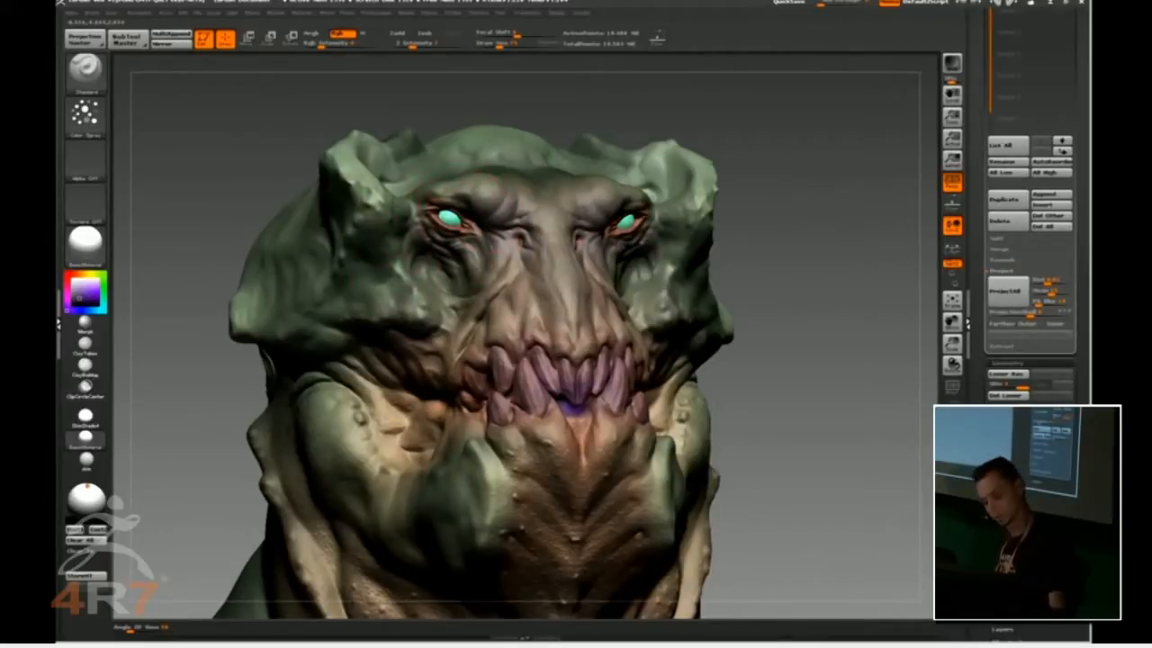
mouse_move(773, 360)
mouse_down()
mouse_move(886, 365)
mouse_move(900, 377)
mouse_move(800, 383)
mouse_move(738, 338)
mouse_up()
key(bracketright)
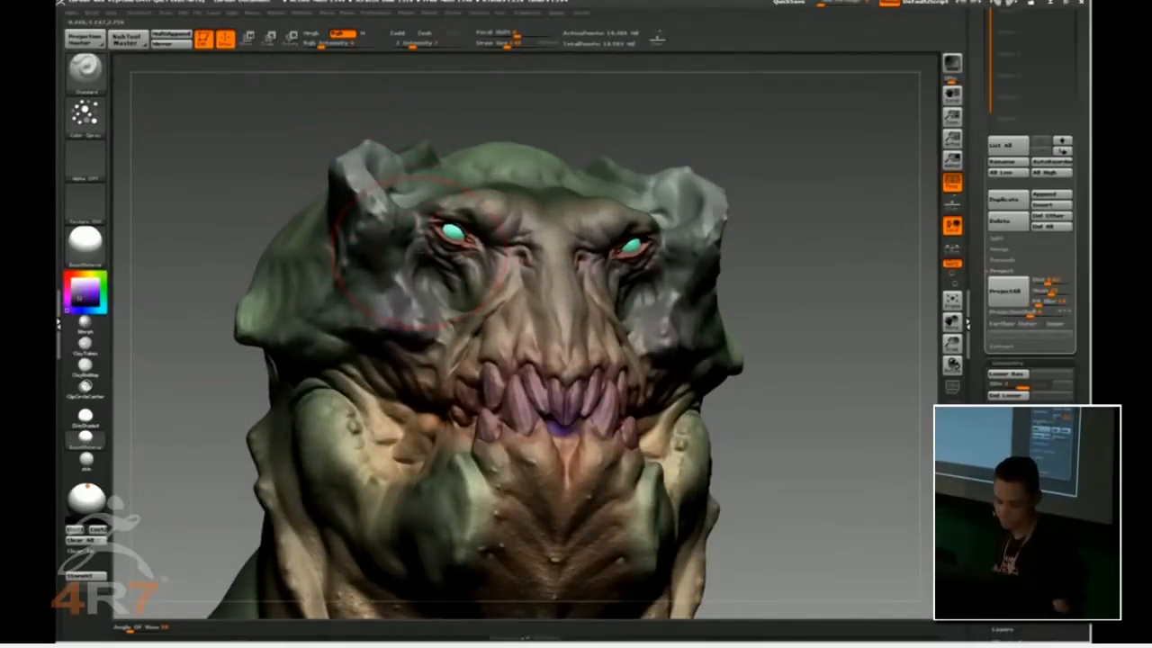
alt+drag(792, 432, 792, 337)
key(bracketleft)
drag(448, 374, 476, 409)
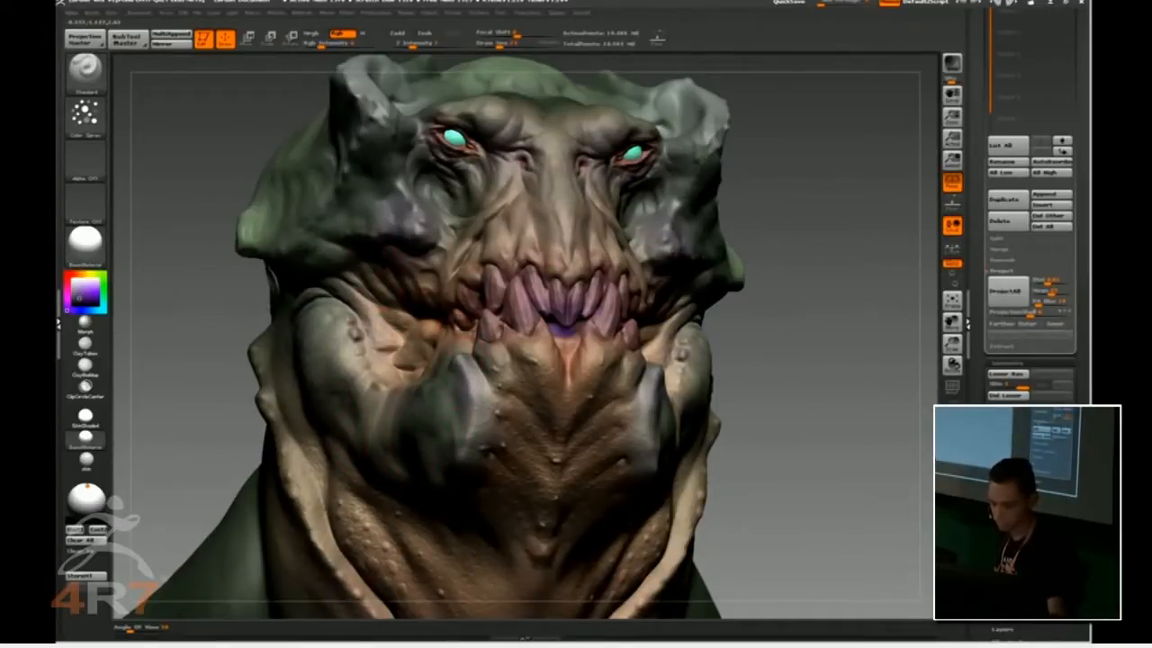
- Pick a light orange-tan colour, adjust the draw size and spray it over the teeth
mouse_move(200, 160)
mouse_down()
mouse_move(135, 154)
mouse_move(199, 148)
mouse_up()
mouse_move(211, 160)
alt+mouse_down()
mouse_move(206, 108)
mouse_move(248, 144)
alt+mouse_up()
alt+drag(180, 198, 171, 143)
click(84, 274)
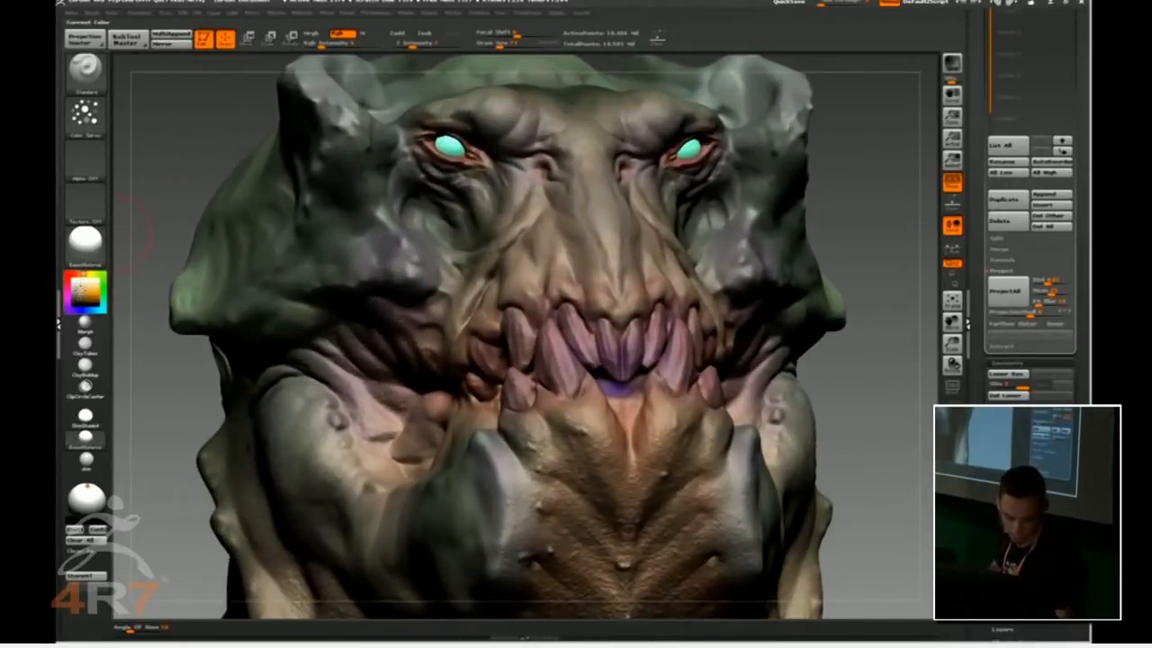
click(79, 288)
key(s)
mouse_move(607, 338)
mouse_down()
mouse_move(583, 347)
mouse_move(618, 371)
mouse_up()
- Switch the Standard brush's stroke to FreeHand and dismiss the image import dialog
click(86, 115)
click(226, 124)
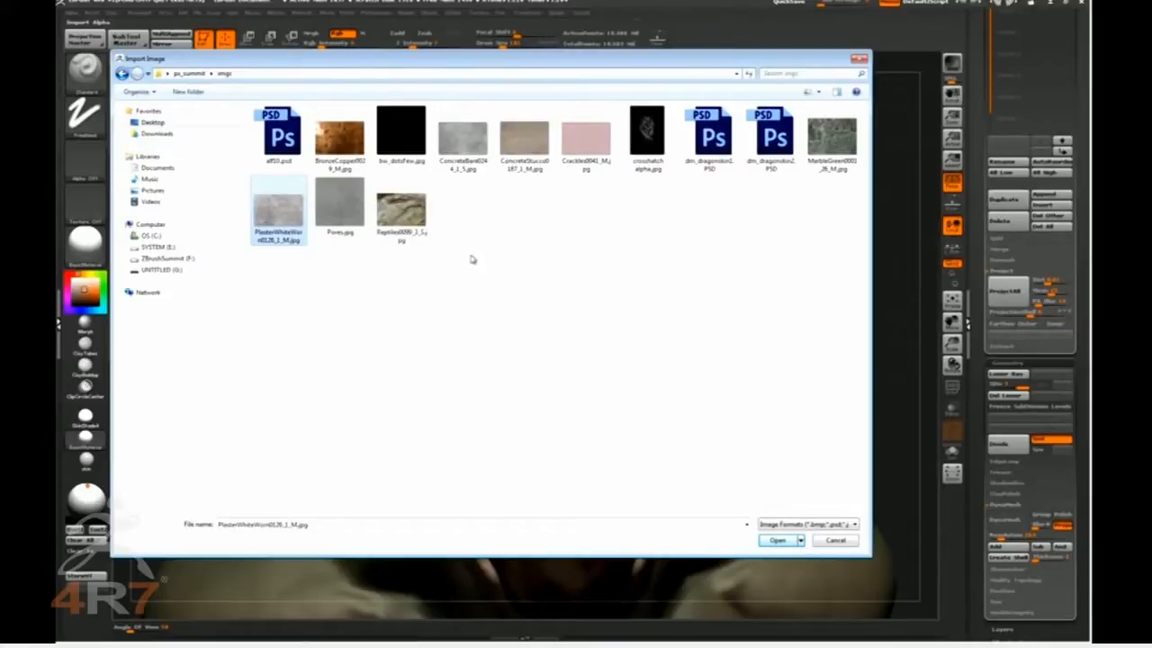
click(828, 541)
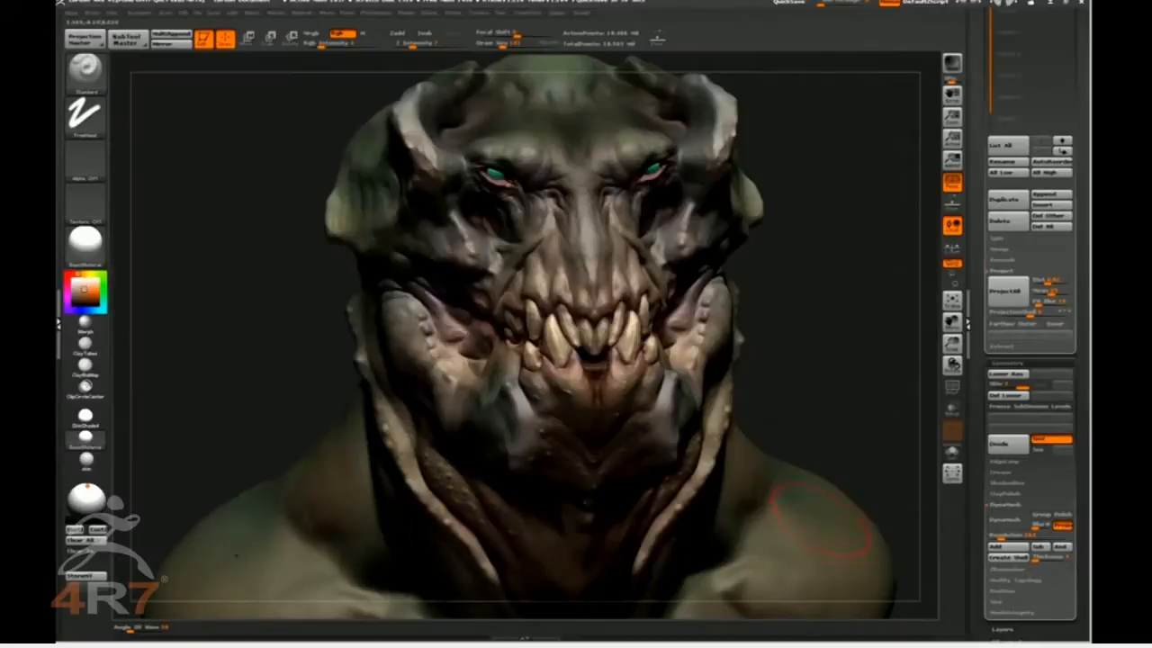
- Import the green marble image (MarbleGreen0001) from the imgs folder inside ps_summit as a texture
click(483, 14)
click(498, 76)
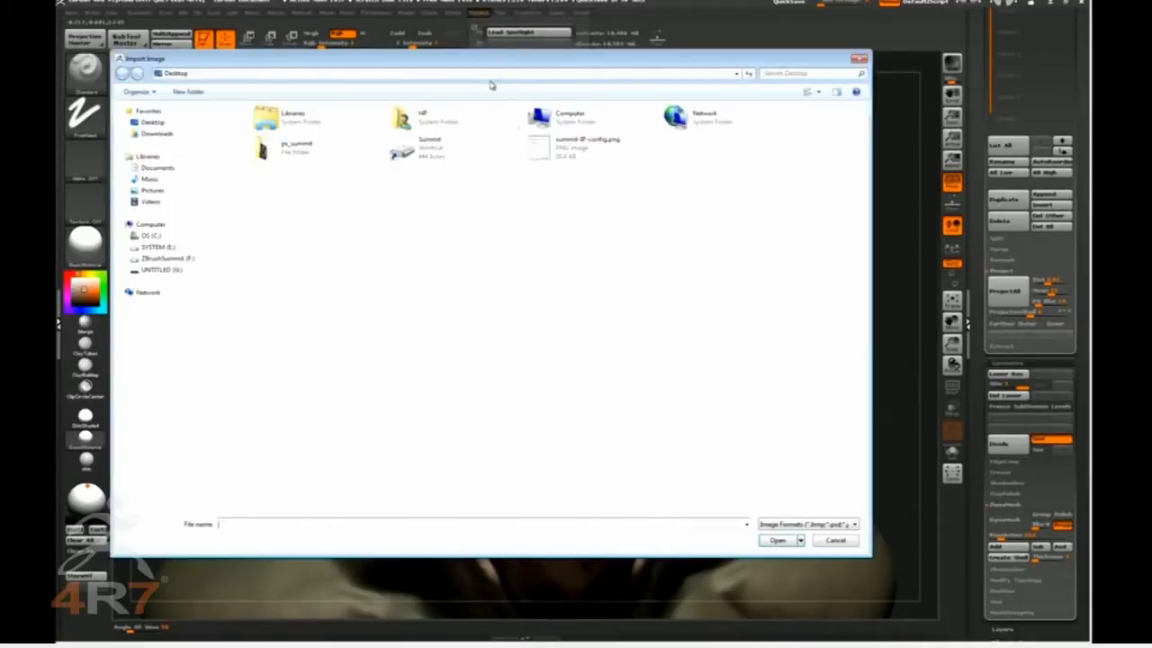
double_click(262, 151)
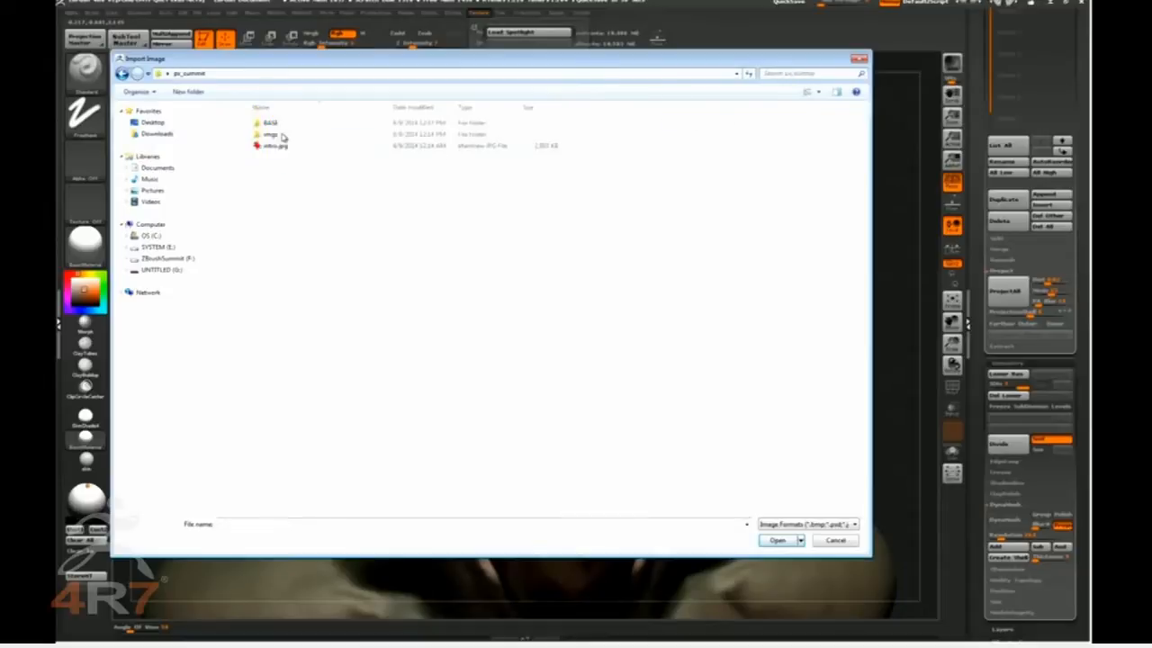
double_click(276, 131)
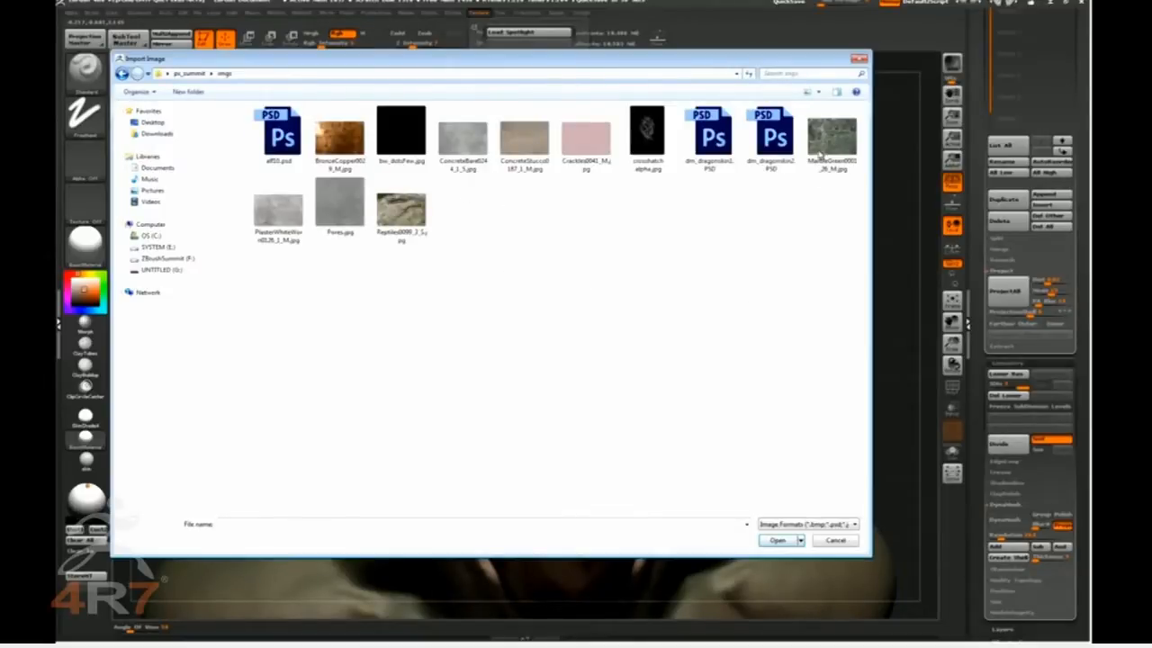
double_click(821, 153)
- Add the imported green marble texture to Spotlight and close the LightBox overlay
click(478, 14)
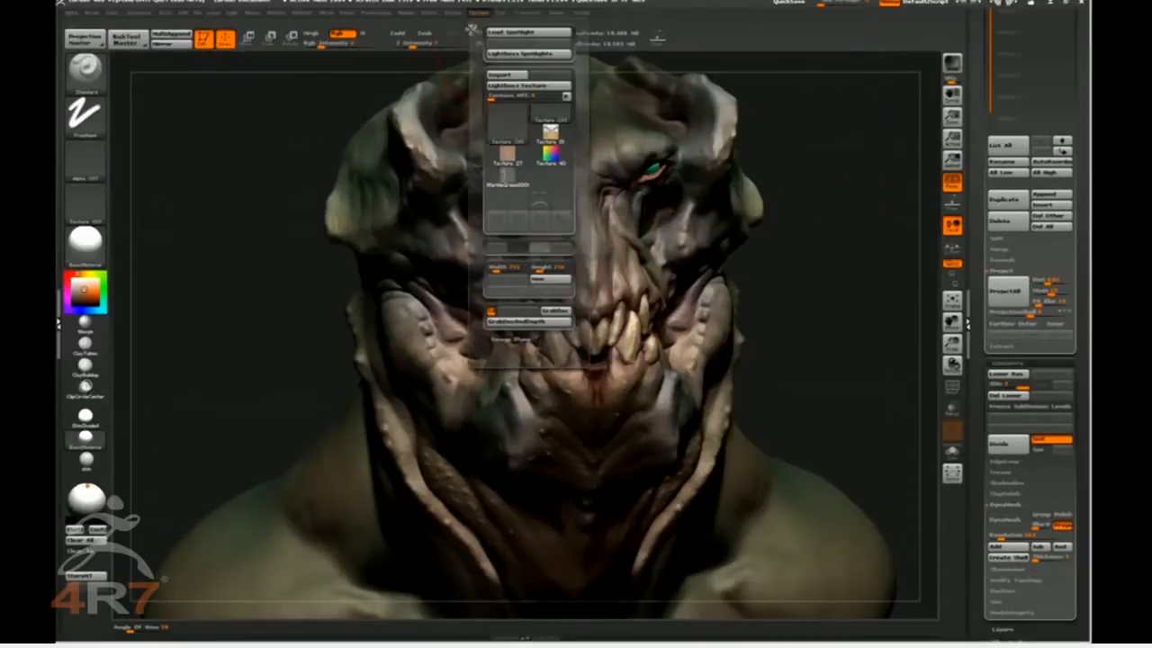
click(509, 180)
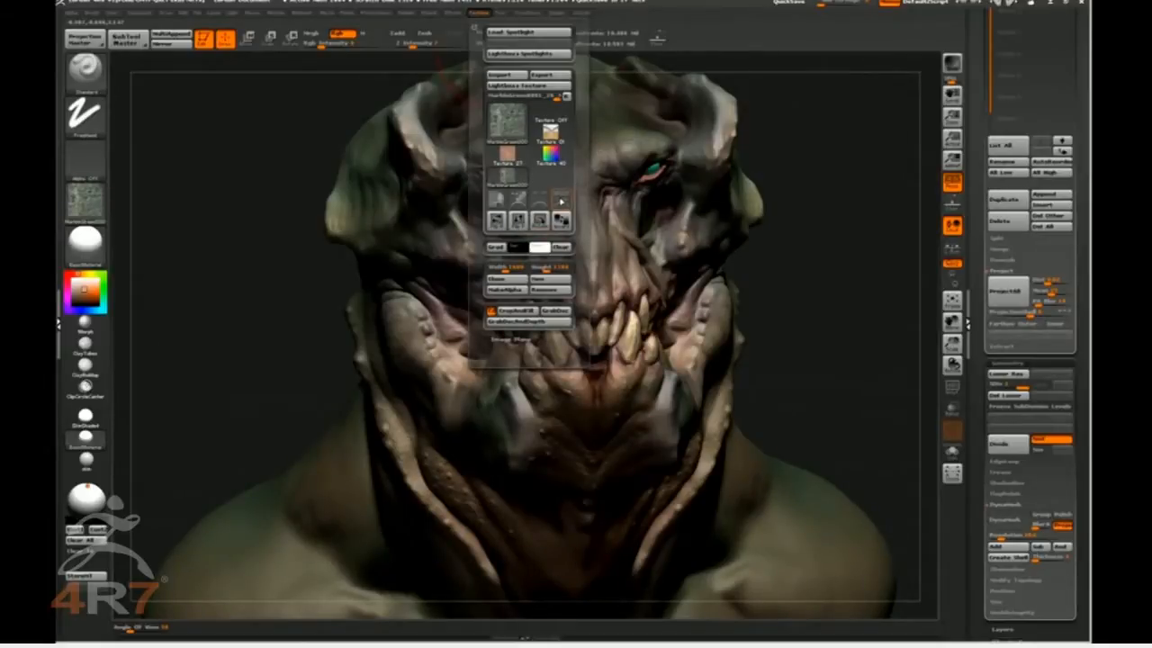
click(560, 198)
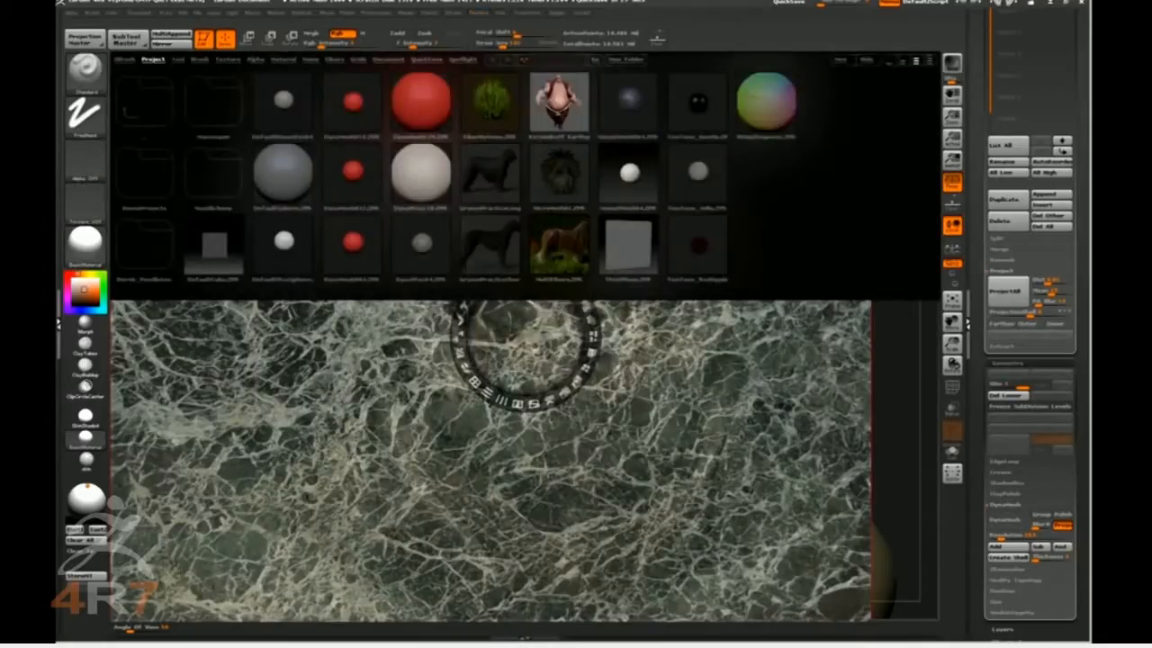
key(comma)
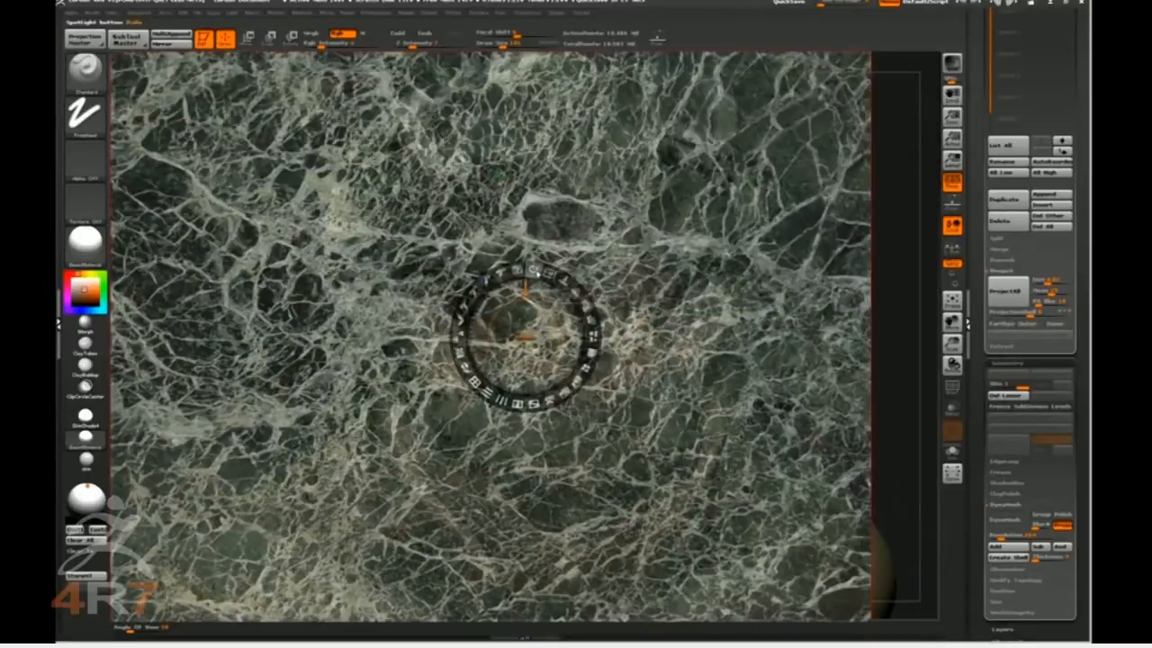
- Scale down and tilt the marble texture in Spotlight, placing it over the upper side of the head
drag(549, 273, 484, 282)
drag(518, 325, 470, 216)
drag(487, 163, 502, 167)
mouse_move(478, 226)
mouse_down()
mouse_move(382, 221)
mouse_move(418, 216)
mouse_up()
click(239, 172)
drag(239, 172, 247, 176)
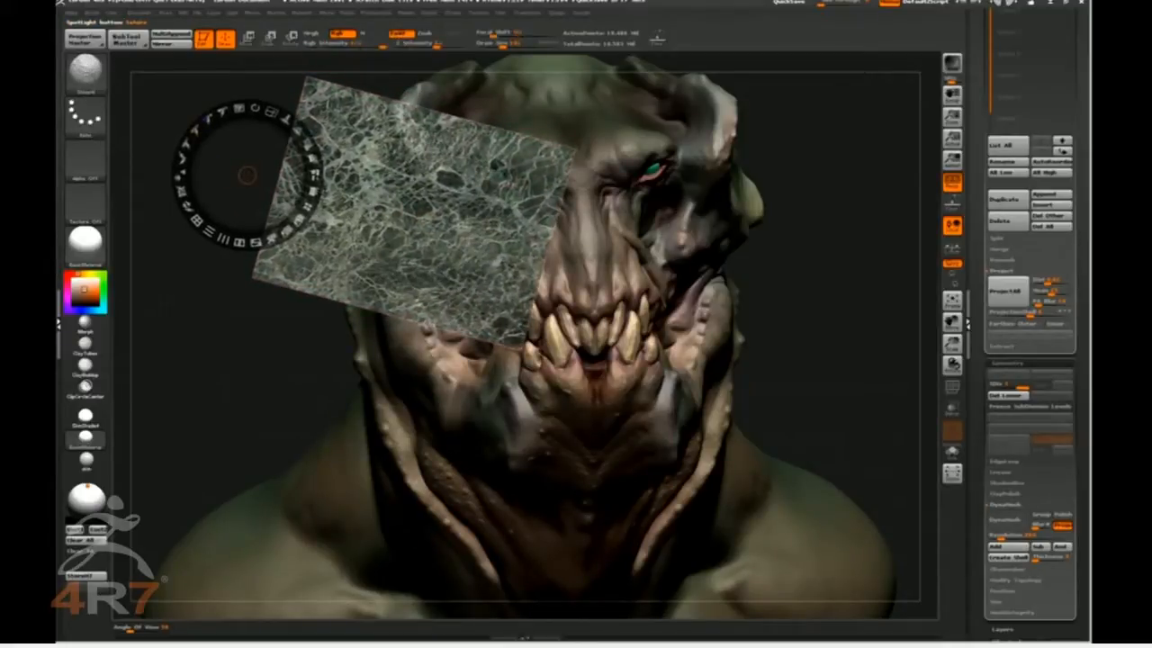
- Paint the marble texture through Spotlight onto the side of the head and toggle Spotlight to check the result
key(z)
alt+drag(223, 295, 353, 360)
mouse_move(189, 347)
mouse_down()
mouse_move(257, 360)
mouse_move(135, 331)
mouse_move(175, 358)
mouse_up()
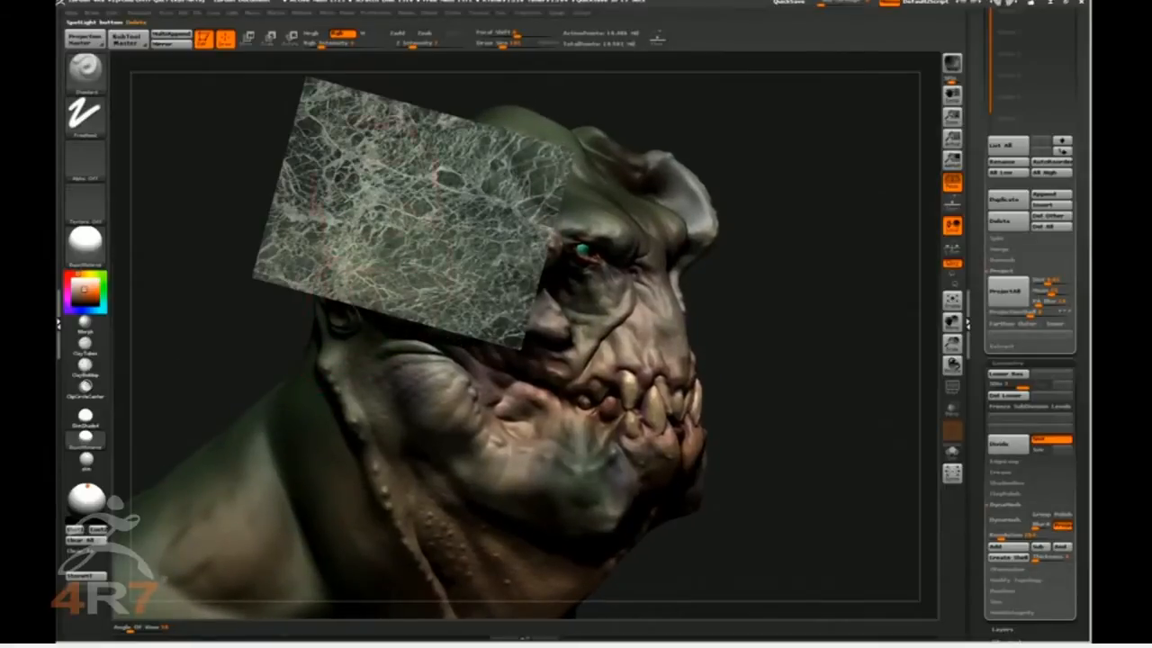
key(s)
drag(415, 217, 426, 217)
key(shift+z)
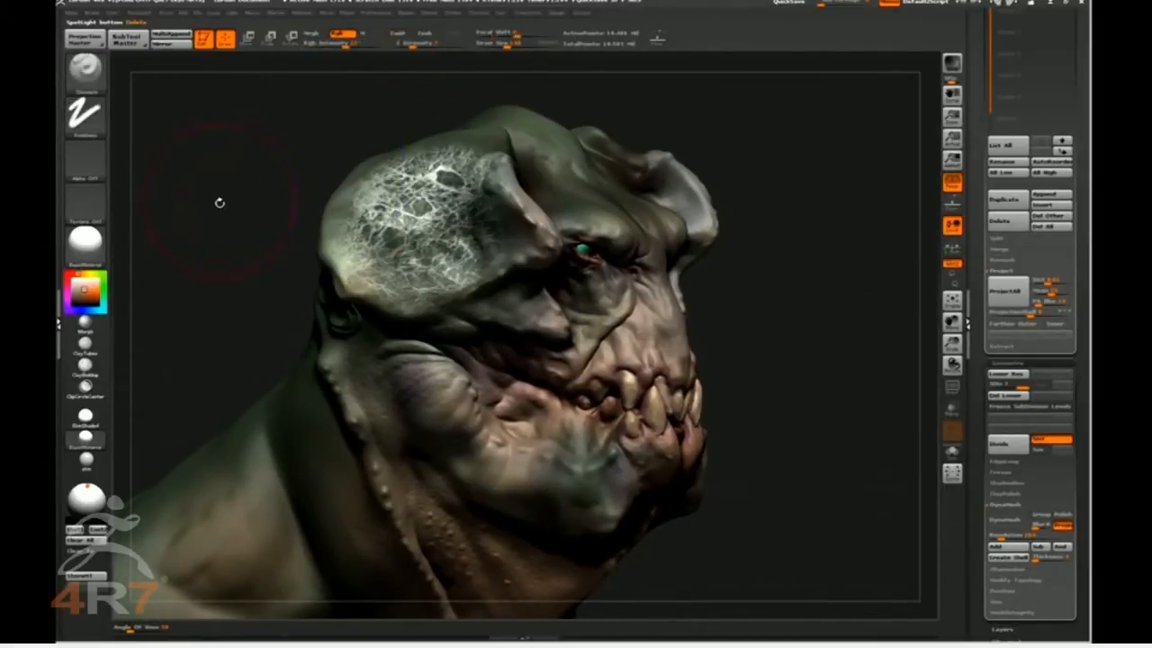
drag(218, 202, 223, 200)
key(shift+z)
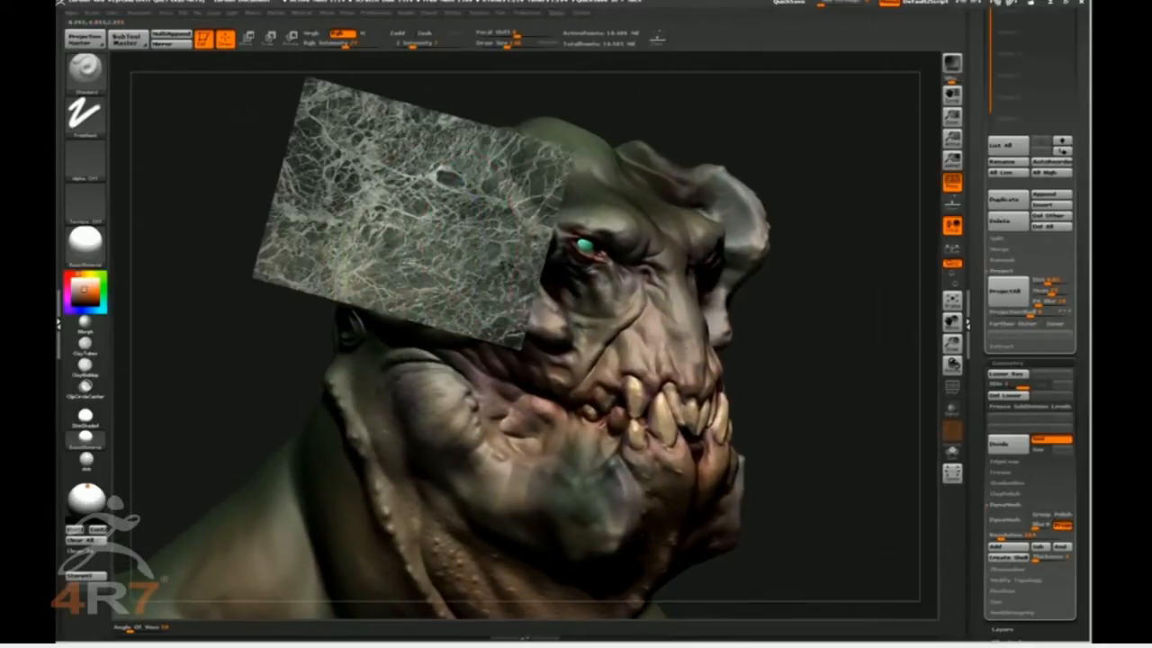
- Turn the bust to face forward and rotate the Spotlight marble texture until it is level
key(shift+z)
drag(243, 193, 198, 232)
key(shift+z)
drag(234, 322, 329, 308)
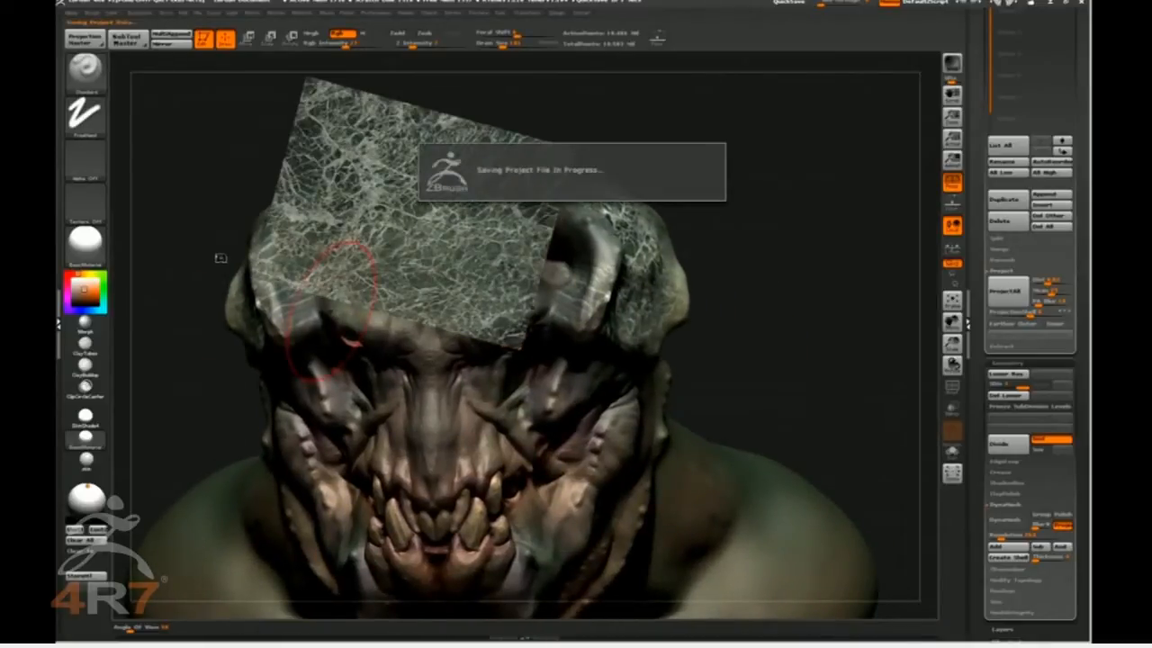
key(shift+z)
key(shift+z)
key(shift+z)
key(shift+z)
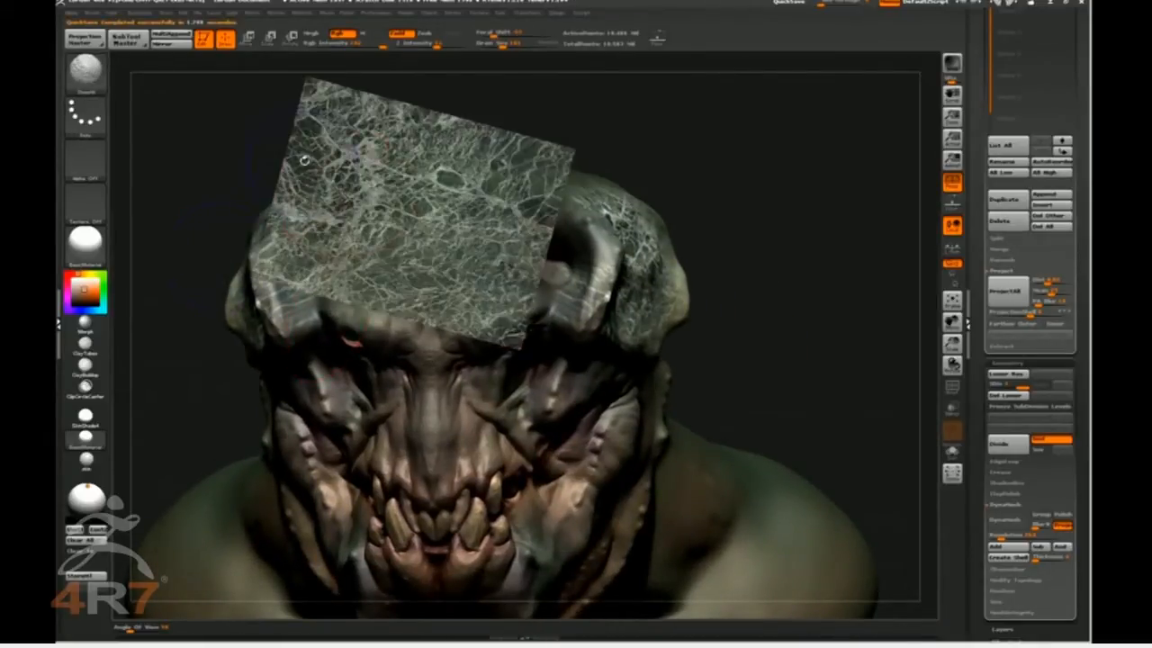
key(z)
drag(247, 175, 416, 206)
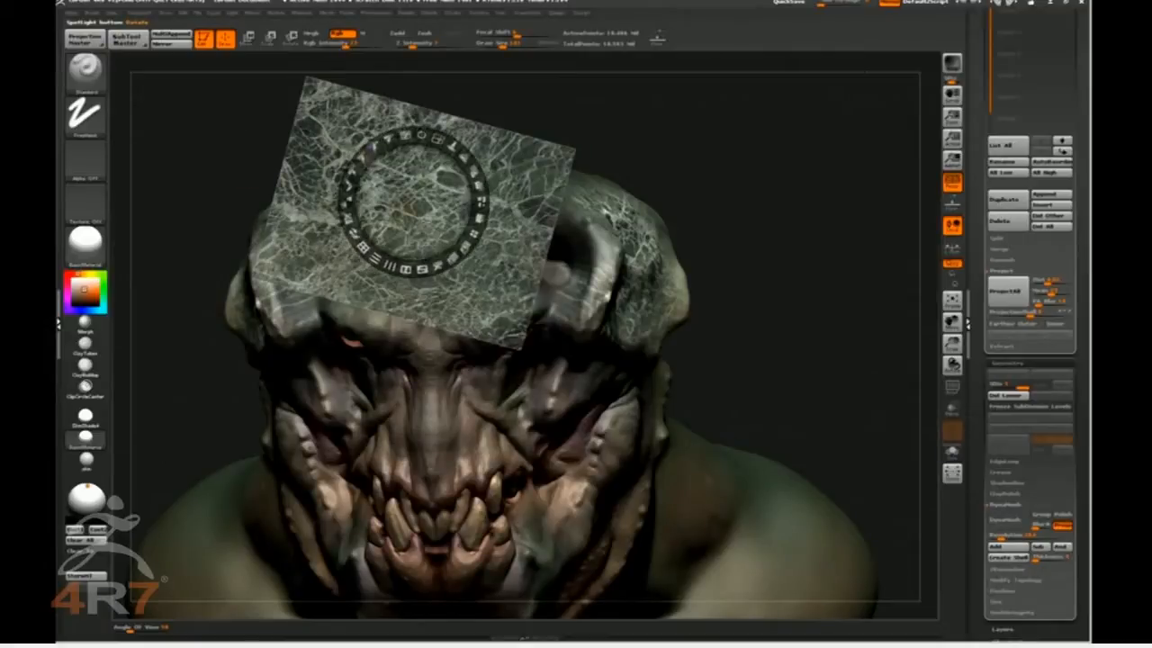
drag(423, 137, 404, 140)
key(z)
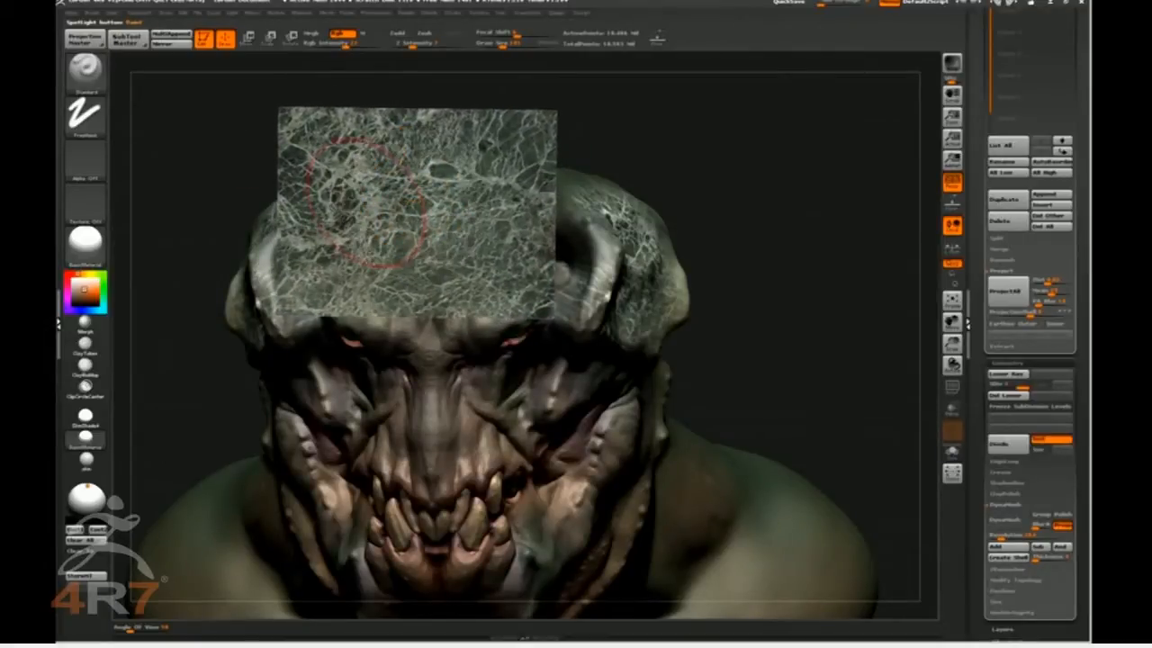
- Centre the marble texture over the forehead, paint it onto the brow and crown, and hide Spotlight
key(z)
drag(414, 194, 456, 226)
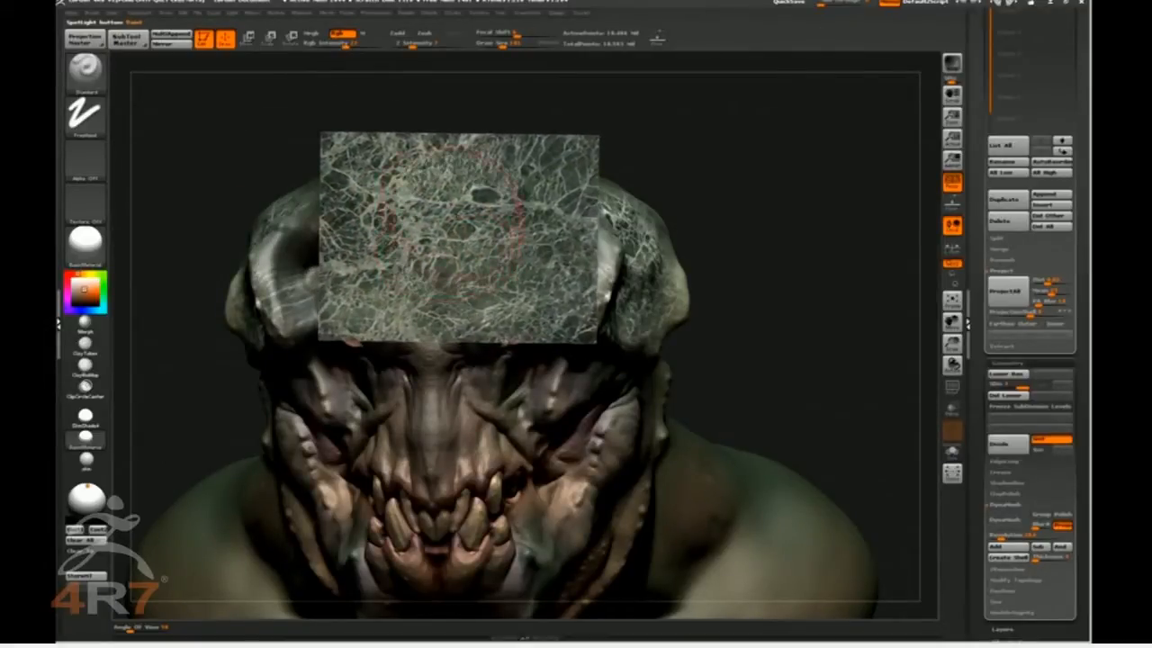
drag(514, 197, 492, 171)
key(shift+z)
mouse_move(243, 151)
mouse_down()
mouse_move(273, 141)
mouse_move(221, 151)
mouse_up()
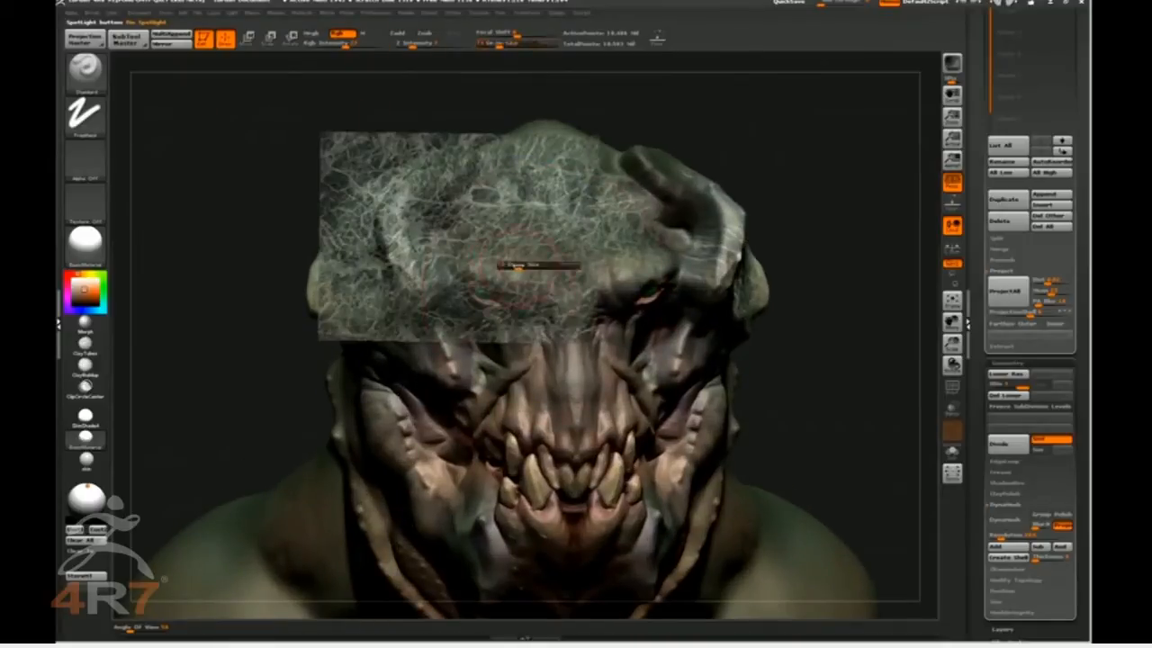
alt+drag(837, 225, 716, 245)
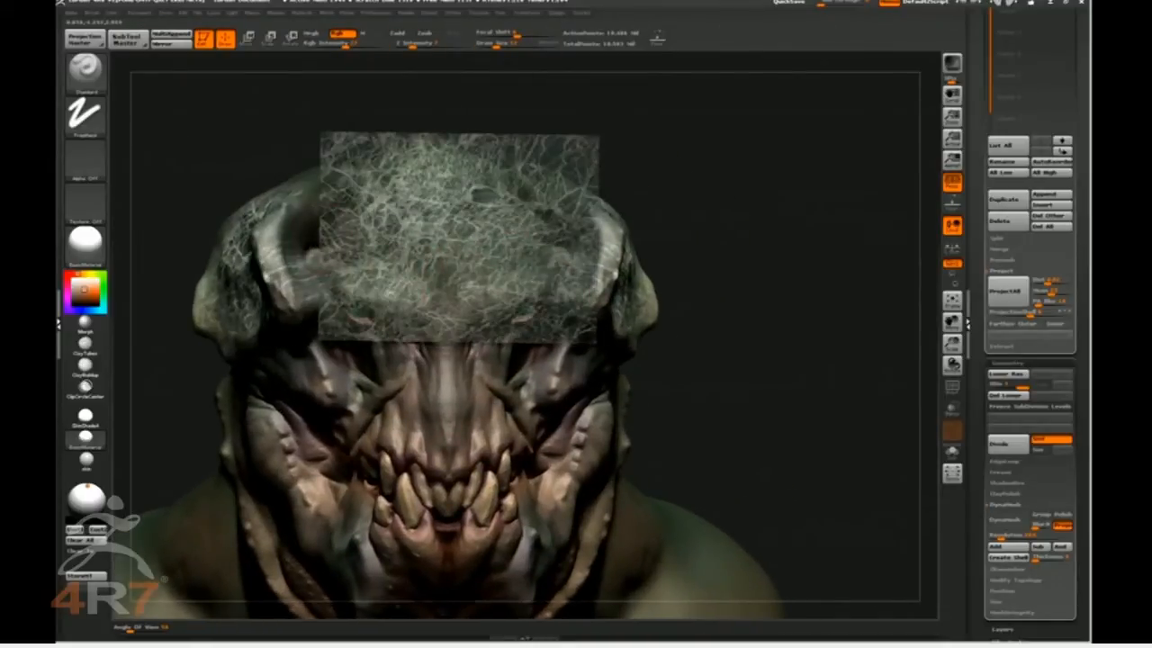
key(shift+z)
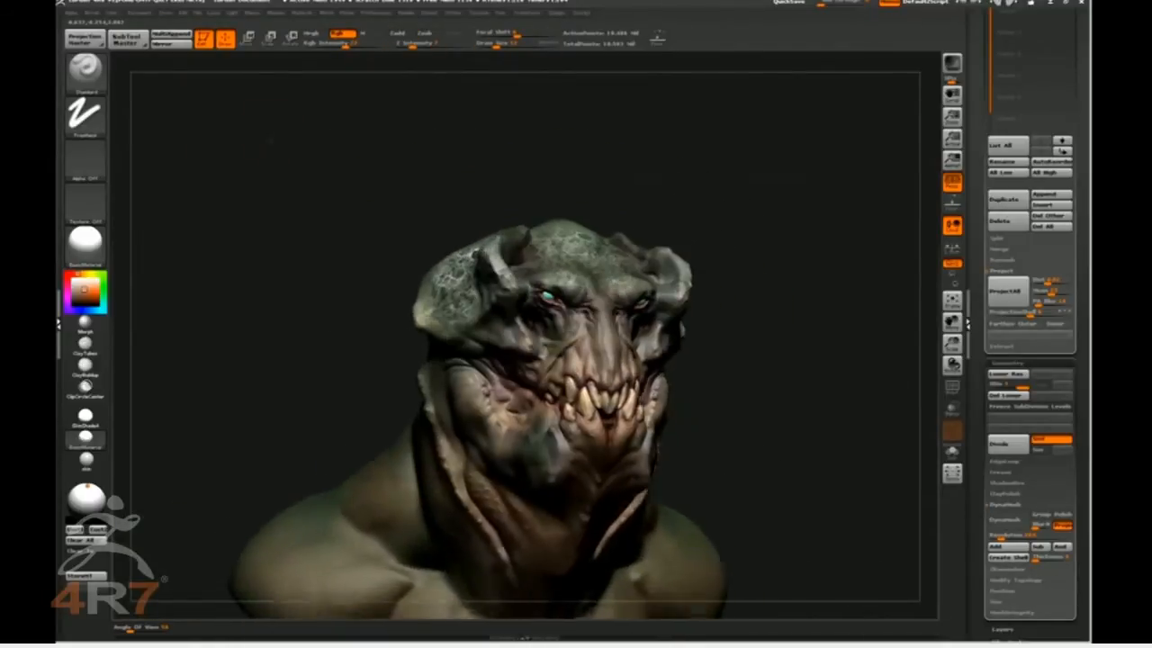